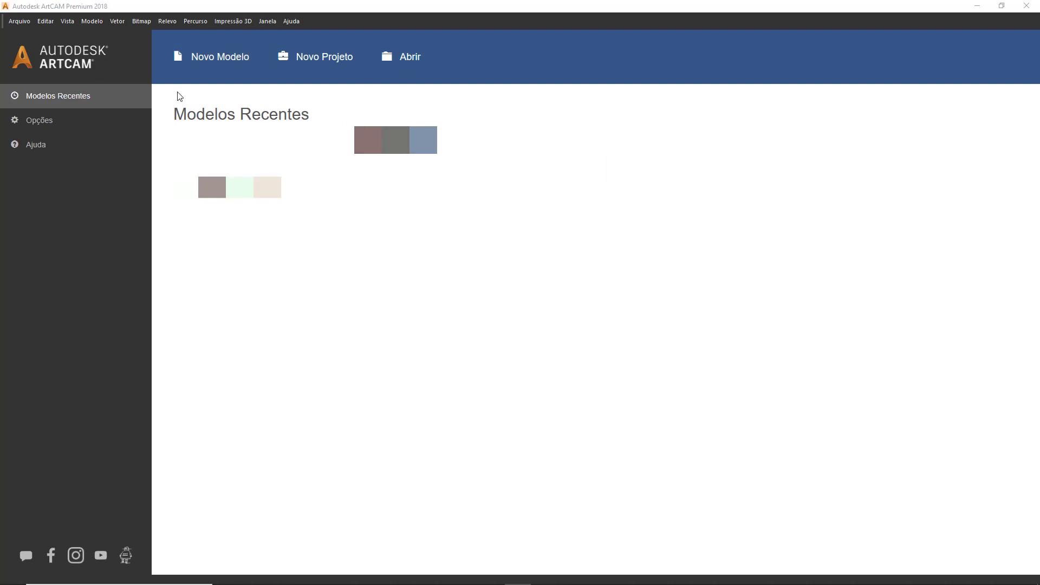
# Step: Create a new model measuring 50 × 50 mm at a resolution of 4000 × 4000 points
pyautogui.click(203, 61)
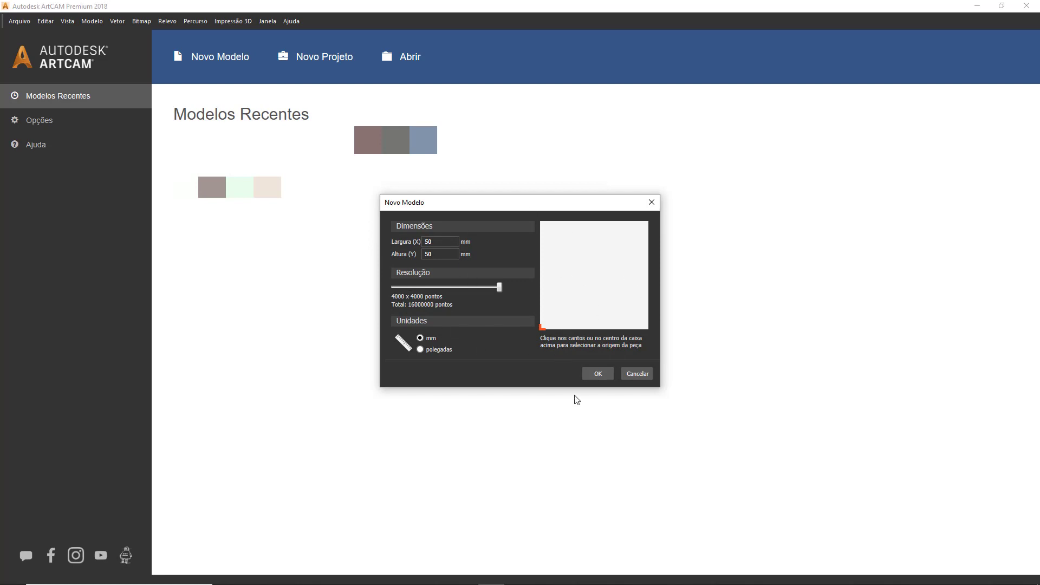
pyautogui.click(593, 373)
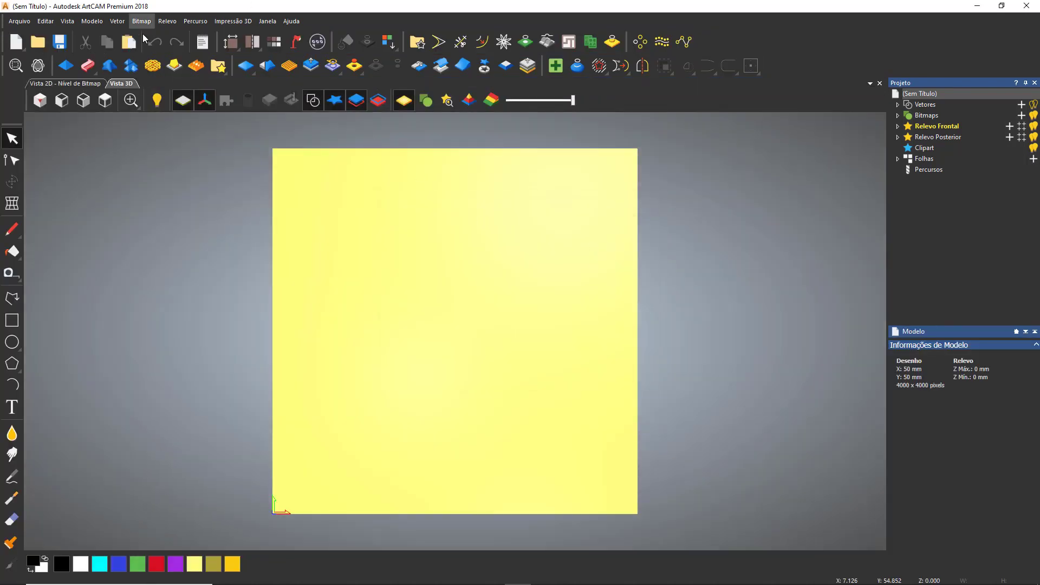
# Step: Start a new 2D profiling toolpath (Perfilagem)
pyautogui.click(185, 23)
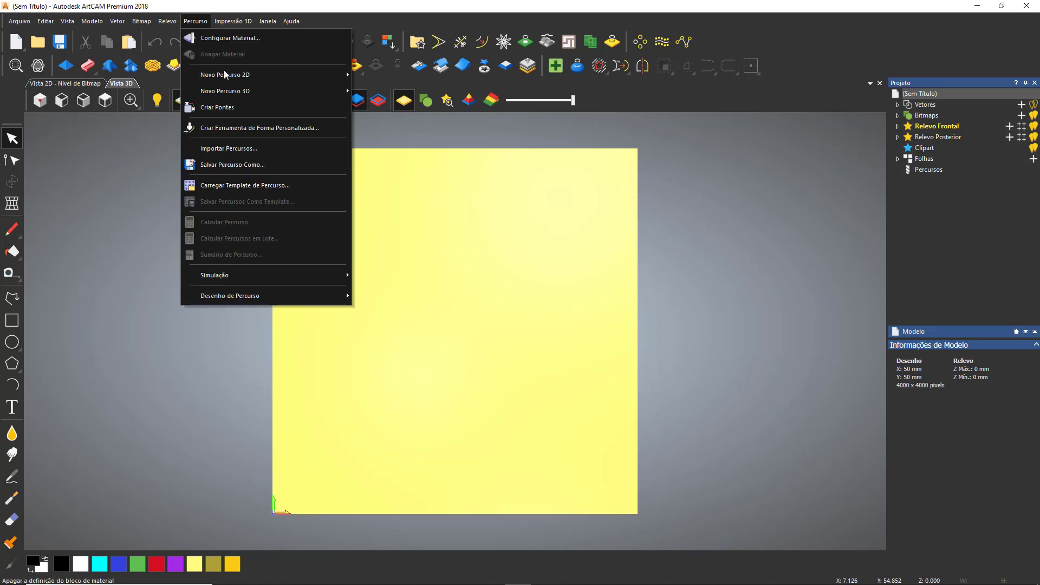
pyautogui.moveTo(223, 72)
pyautogui.click(379, 76)
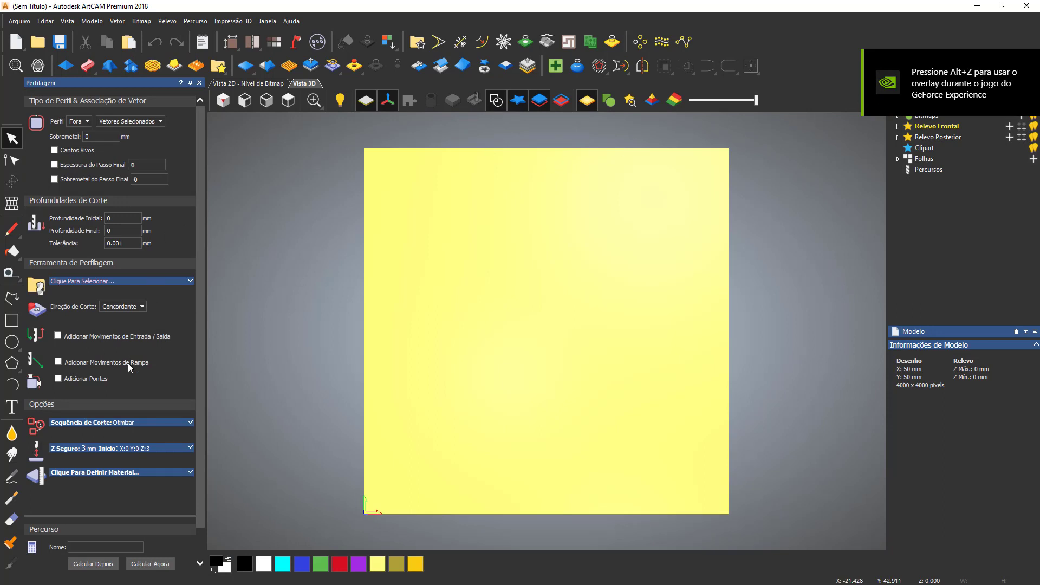
# Step: Open the tool database for the profiling tool and examine the cutters grouped under CNC H3N - OURÍVES SPINDLE 2CV
pyautogui.scroll(-2, 130, 369)
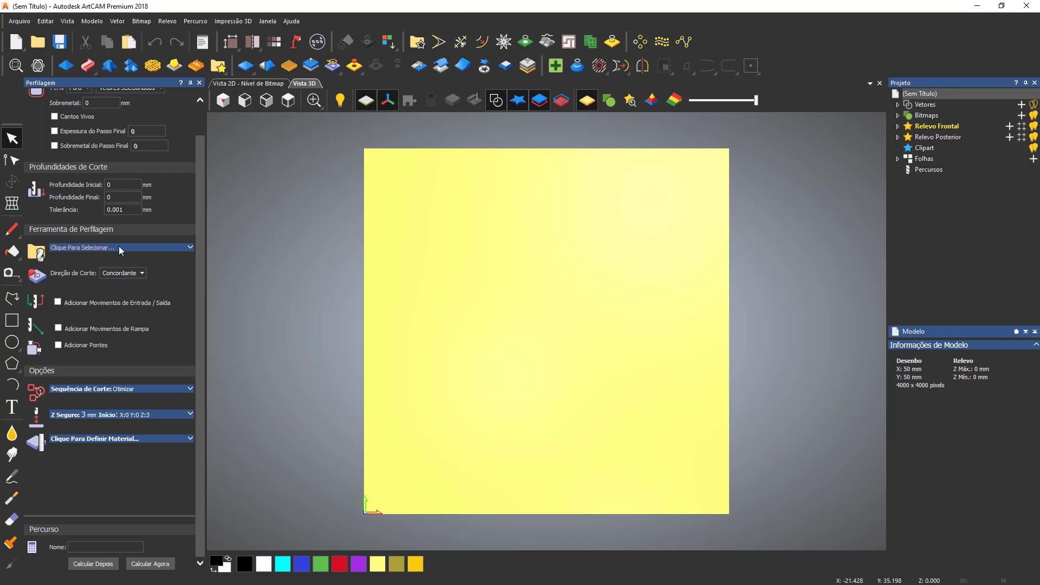
pyautogui.click(189, 248)
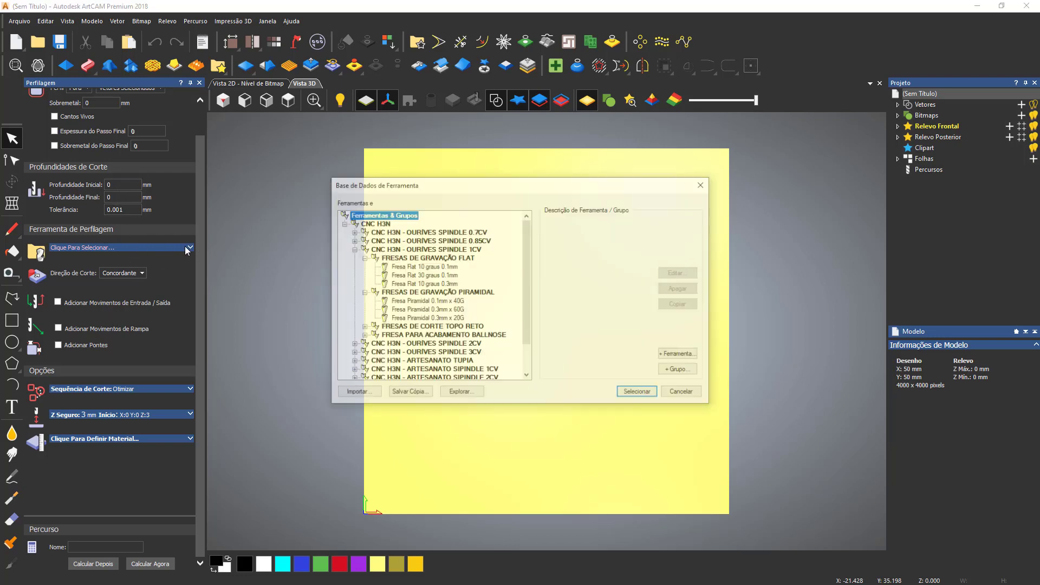
pyautogui.click(697, 398)
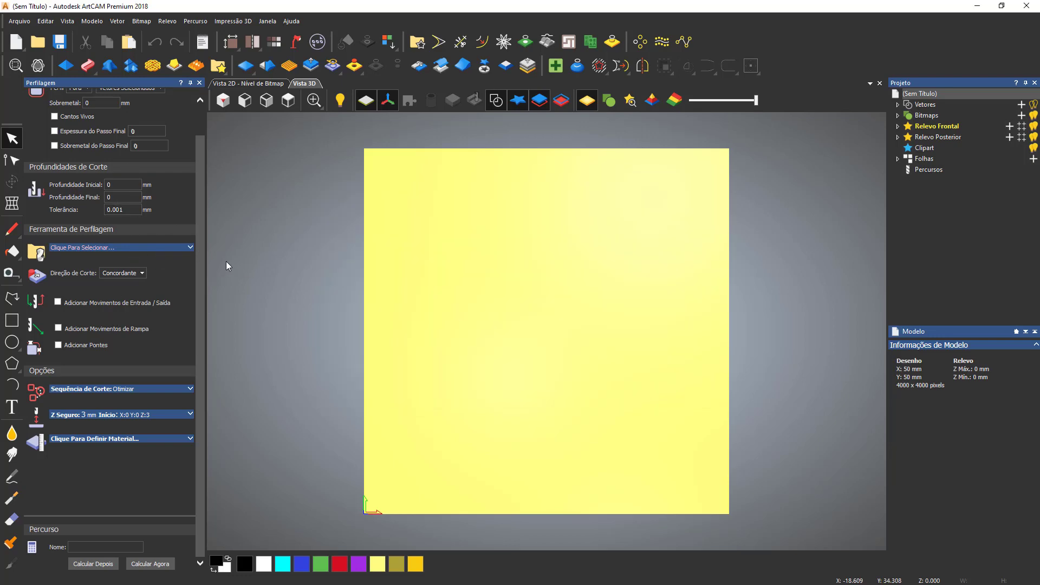
pyautogui.click(191, 249)
pyautogui.click(353, 249)
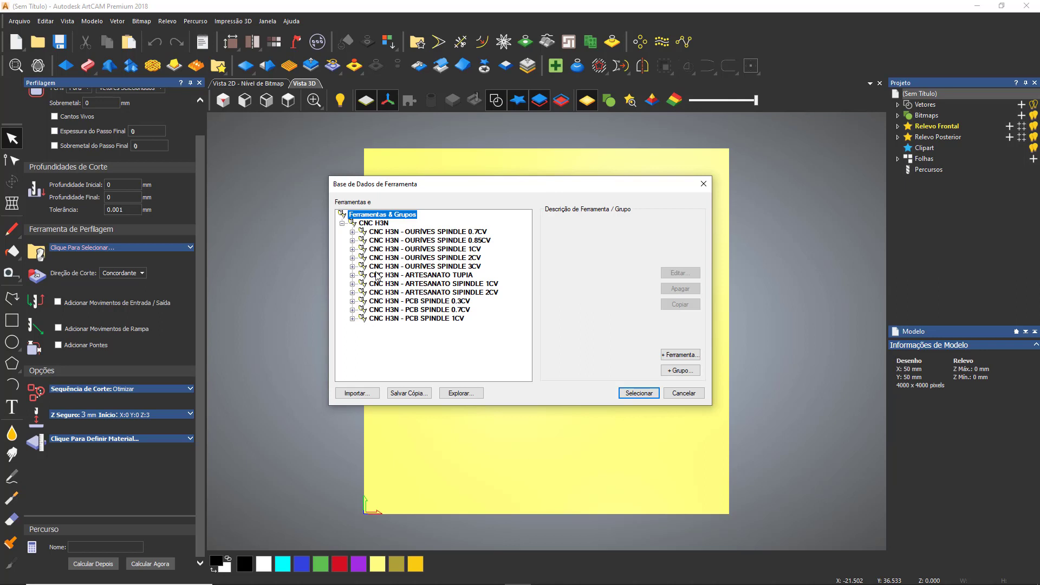
pyautogui.click(353, 258)
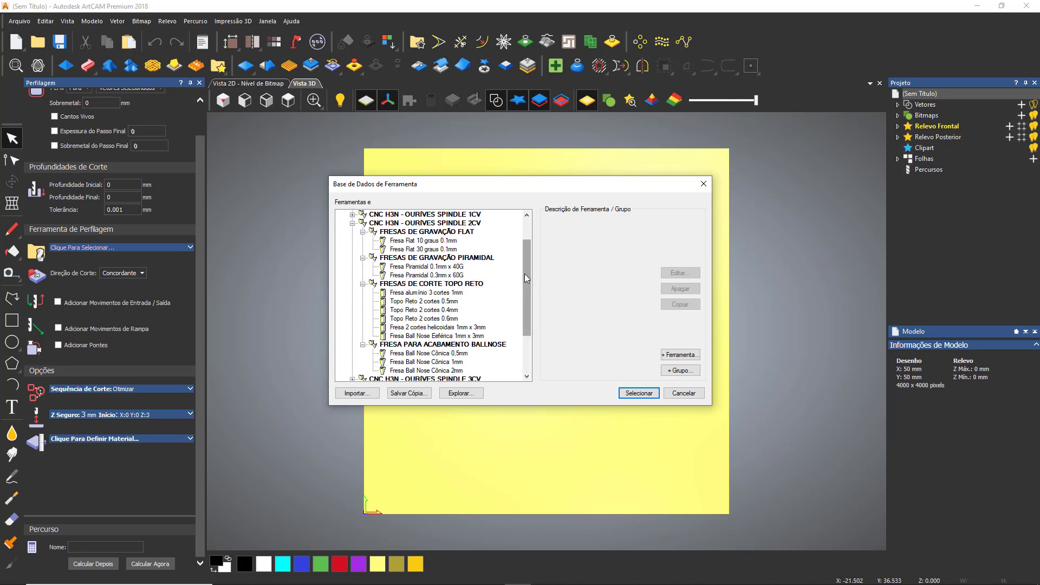
pyautogui.moveTo(526, 280); pyautogui.dragTo(526, 269)
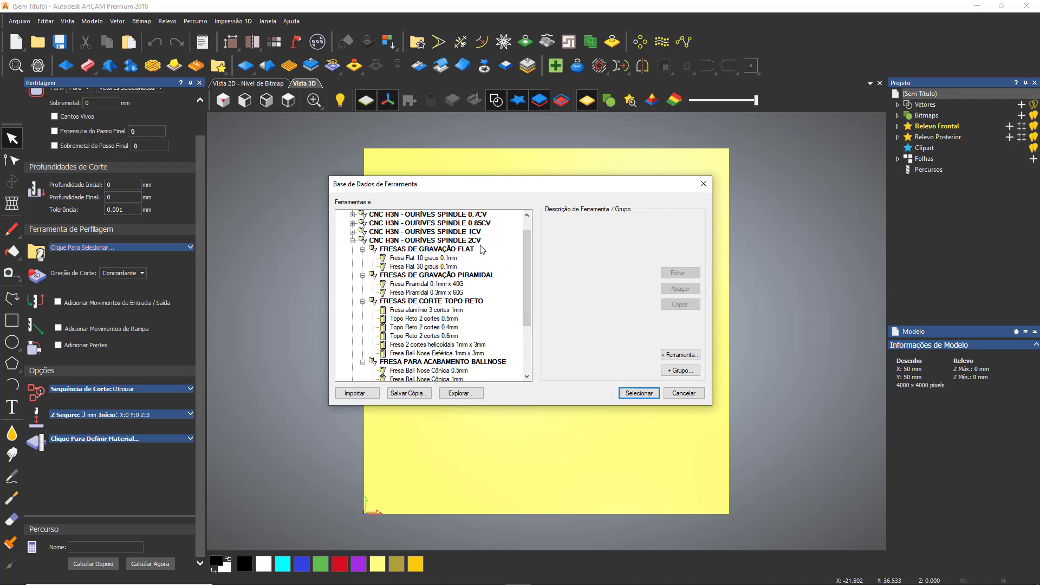
pyautogui.moveTo(530, 264); pyautogui.dragTo(529, 264)
pyautogui.moveTo(527, 293); pyautogui.dragTo(527, 254)
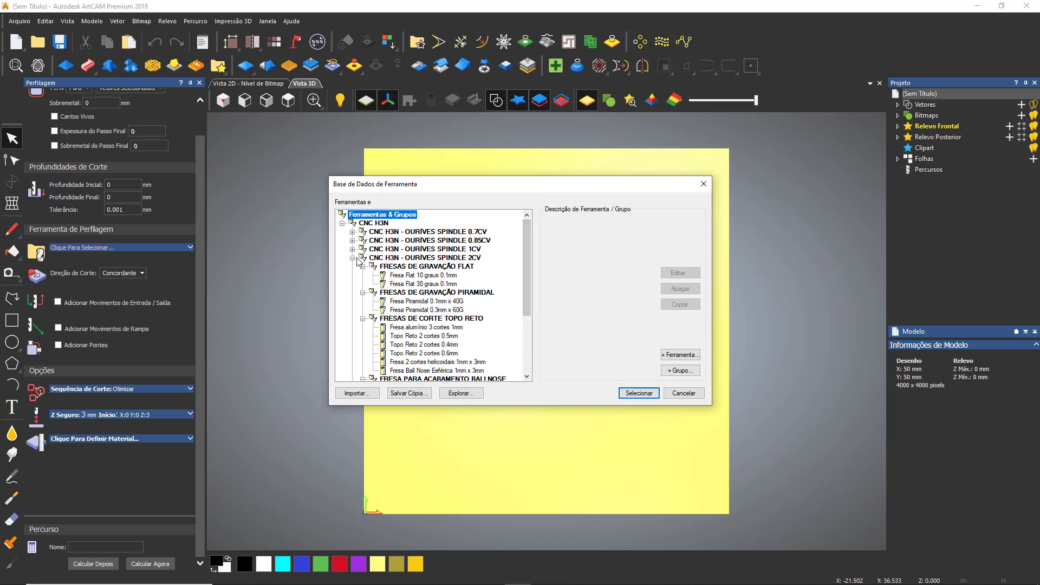
pyautogui.click(352, 257)
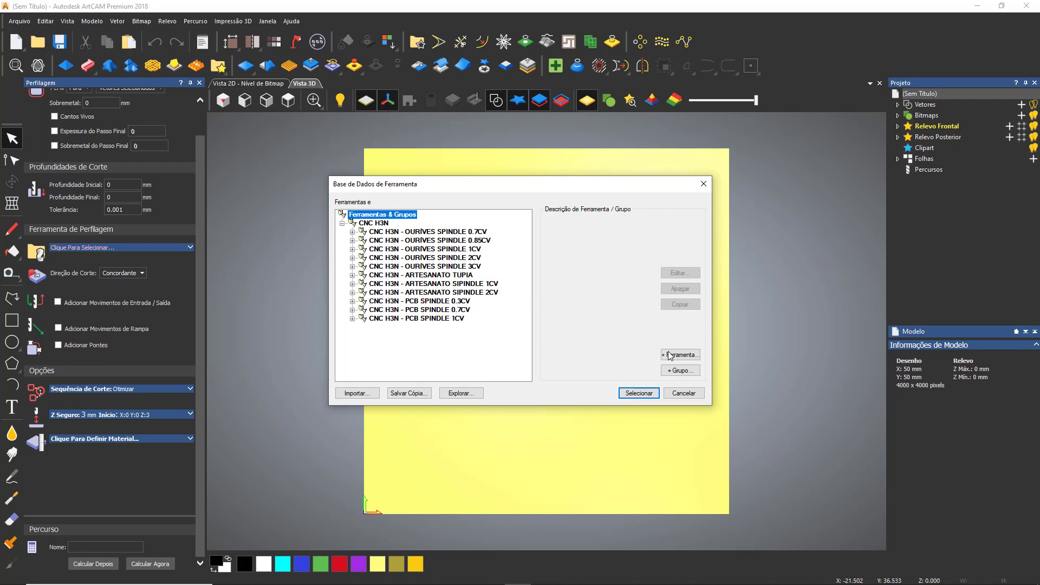
# Step: Add a new top-level tool group named FRESA PARA CORTAR OURO to the tool database
pyautogui.click(678, 370)
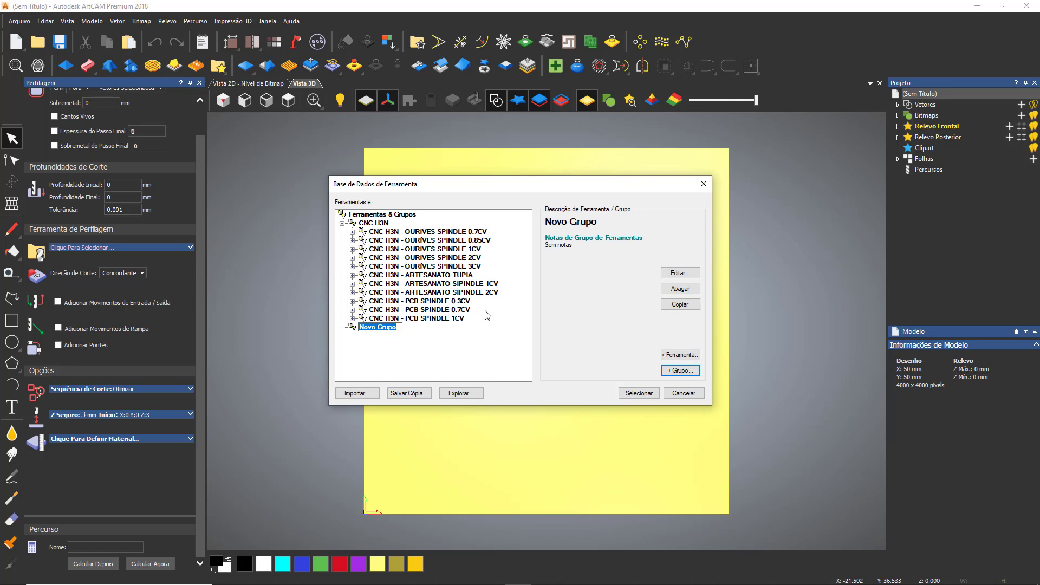
pyautogui.write('FRESA PARA CORTAR OURO')
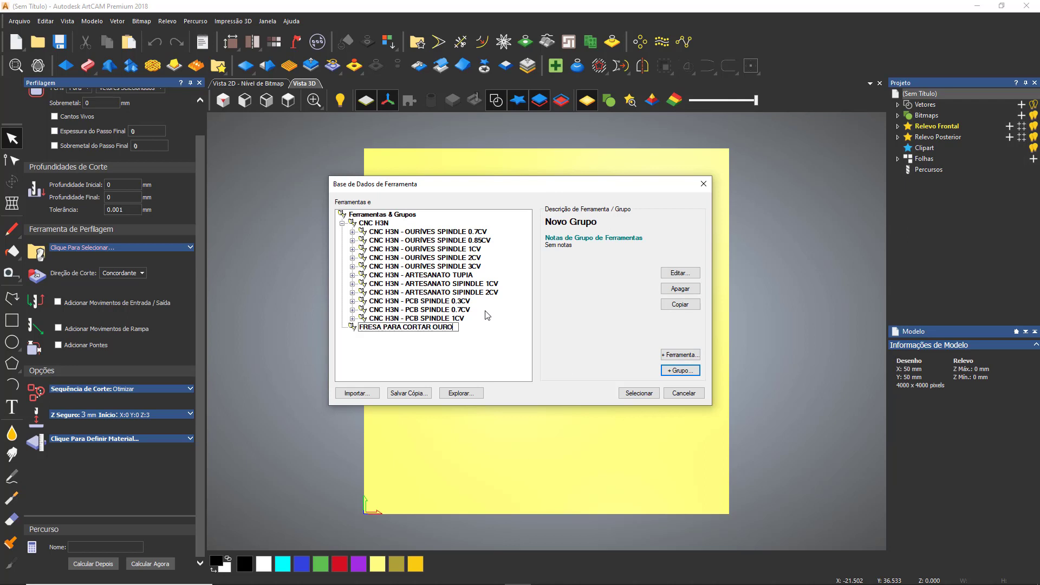
pyautogui.press('Return')
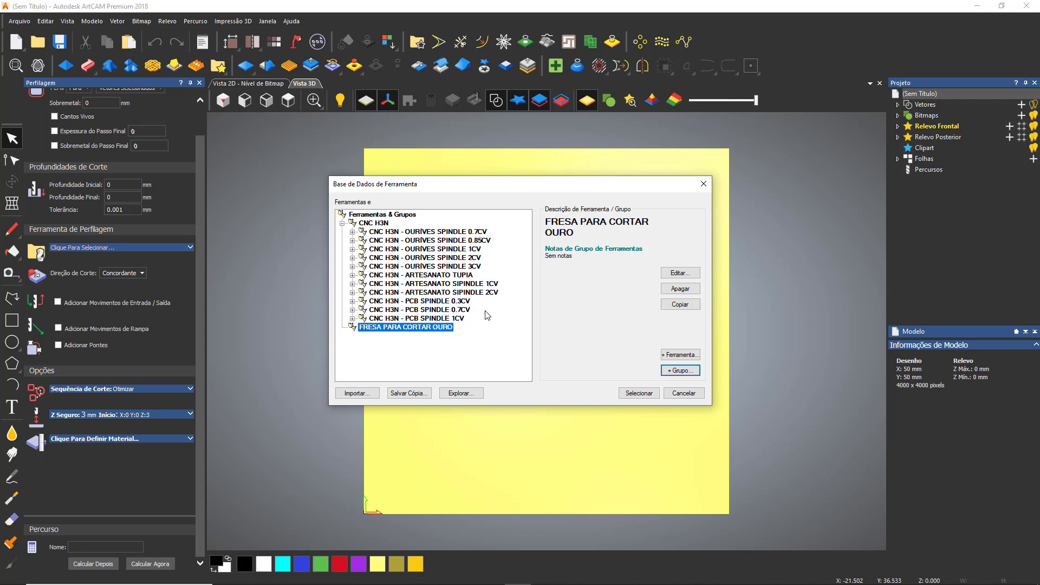
# Step: Add a subgroup named FRESA PARA GRAVAÇÃO inside the FRESA PARA CORTAR OURO group
pyautogui.click(679, 370)
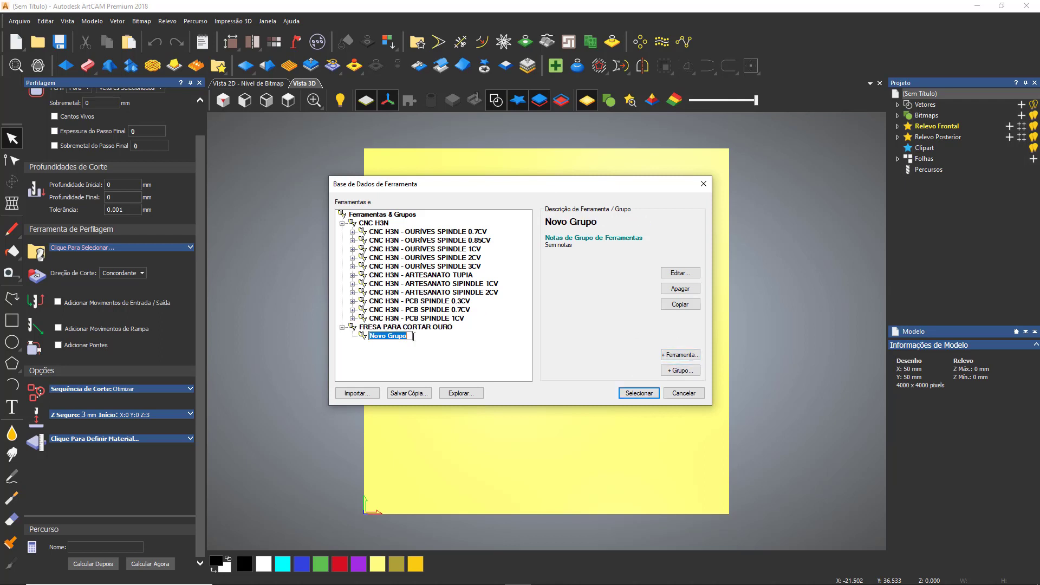
pyautogui.write('FRESA PARA GRAVAÇÃO')
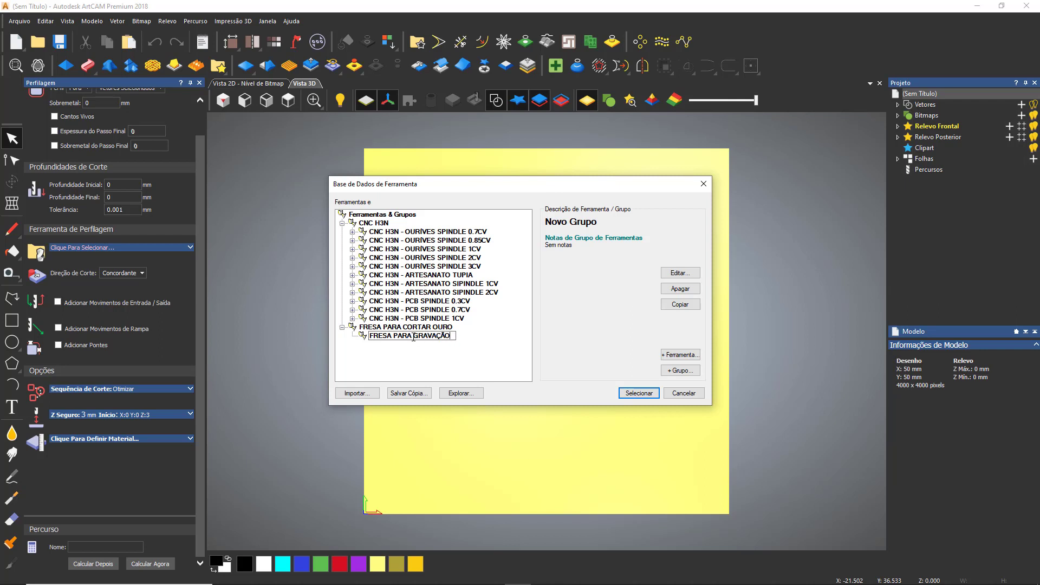
pyautogui.press('Return')
# Step: Rename the FRESA PARA CORTAR OURO group as FRESA PARA OURO
pyautogui.click(406, 327)
pyautogui.click(680, 272)
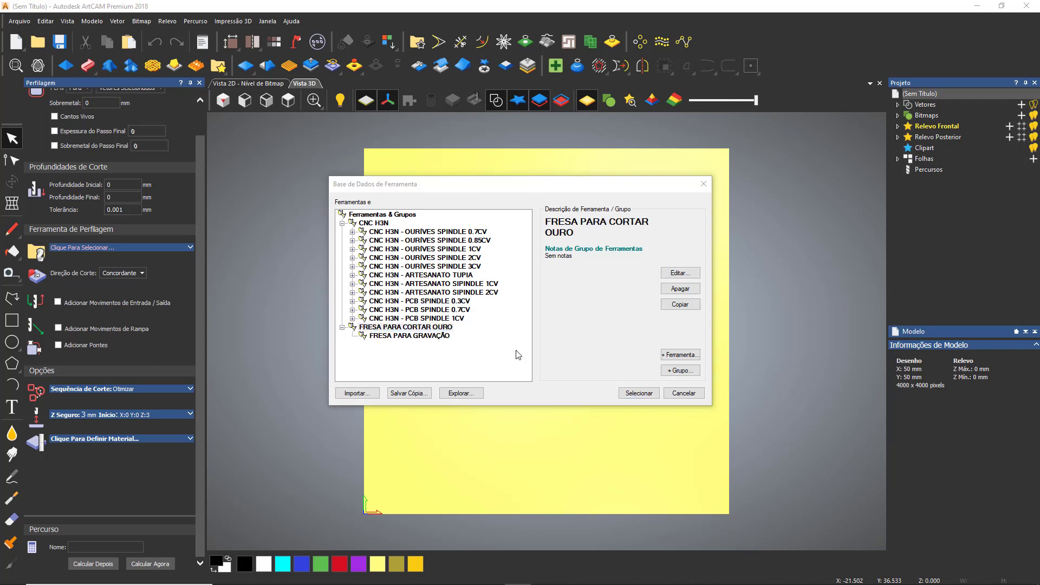
pyautogui.moveTo(509, 264); pyautogui.dragTo(480, 265)
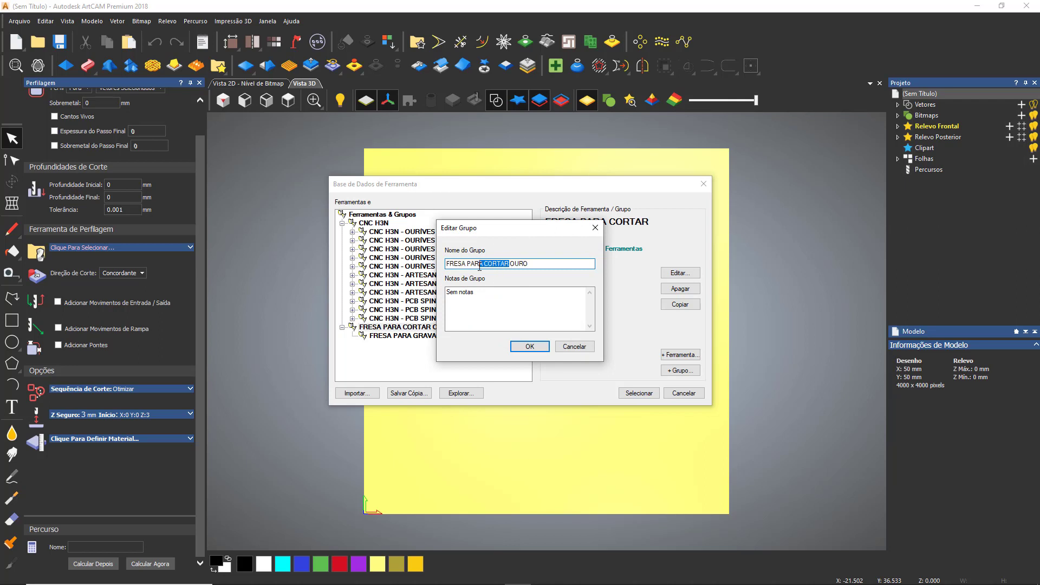
pyautogui.press('BackSpace')
pyautogui.click(523, 348)
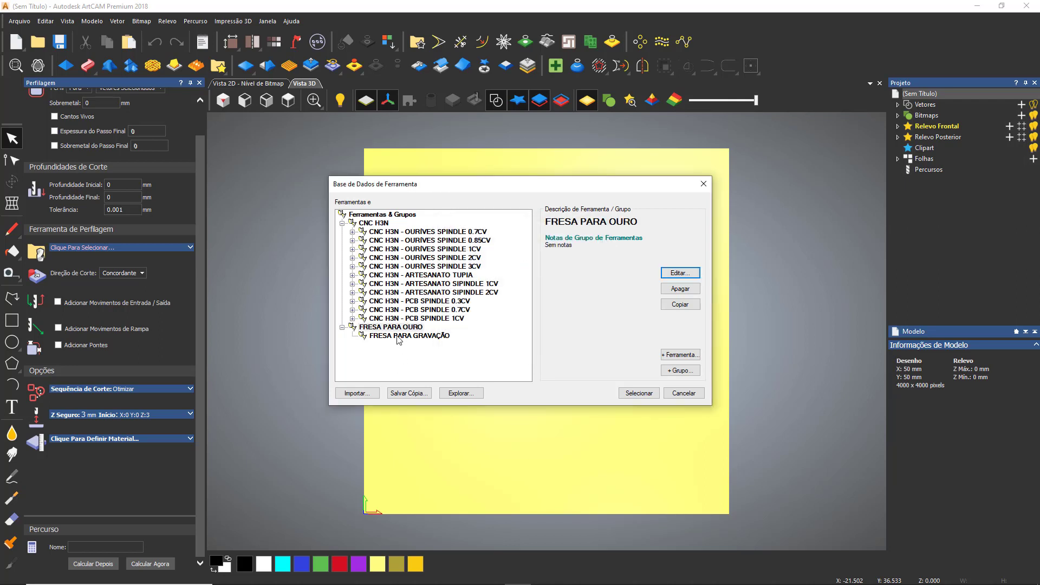
# Step: Add a new tool to the FRESA PARA GRAVAÇÃO group with the description FRESA PIRAMIDAL 10G 0.1mm
pyautogui.click(399, 337)
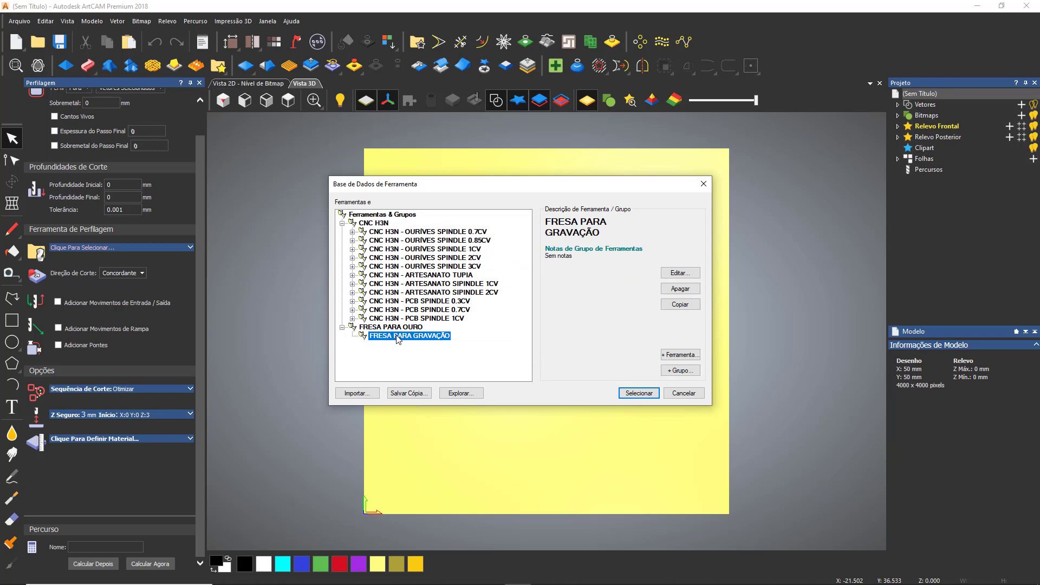
pyautogui.click(675, 355)
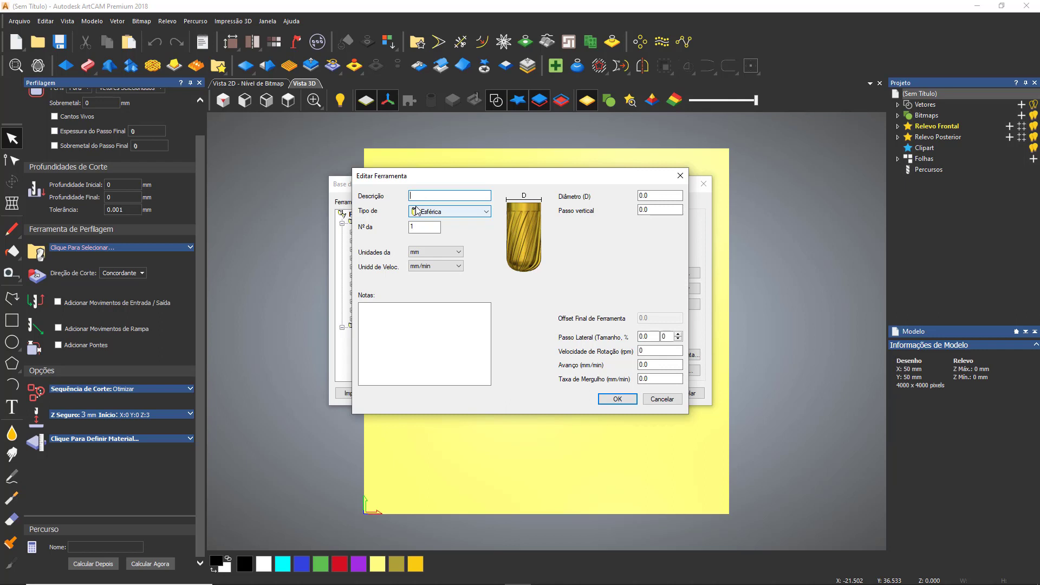
pyautogui.write('FRESA PIRAMIDAL 10G 0.1mm')
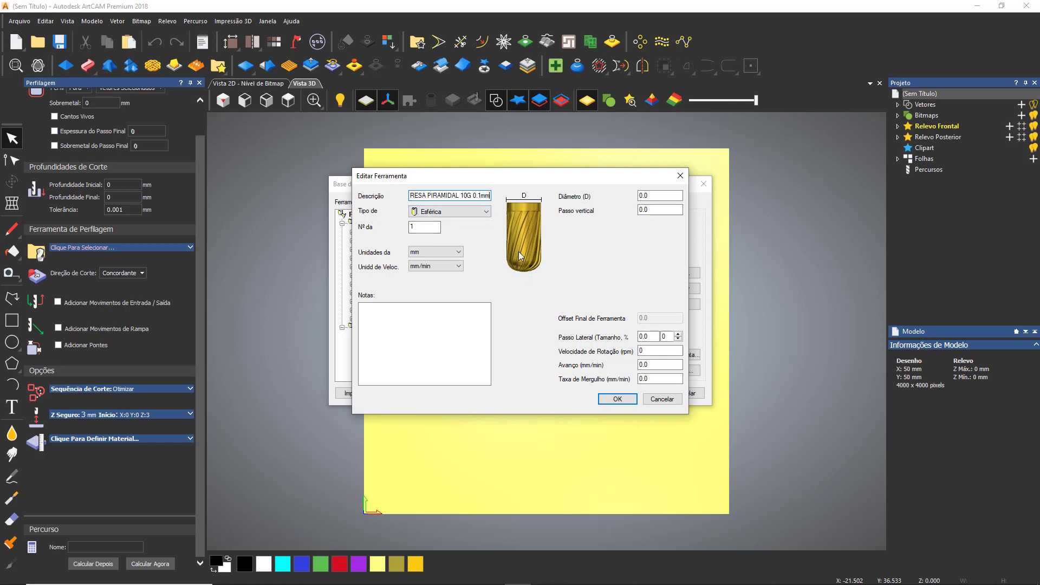
# Step: Compare the shapes and parameters of the tool types Fresa de Fenda, Fresa de Fenda Boleada, V-Bit, Gravação Raiada and Gravação Plana
pyautogui.click(446, 212)
pyautogui.click(434, 229)
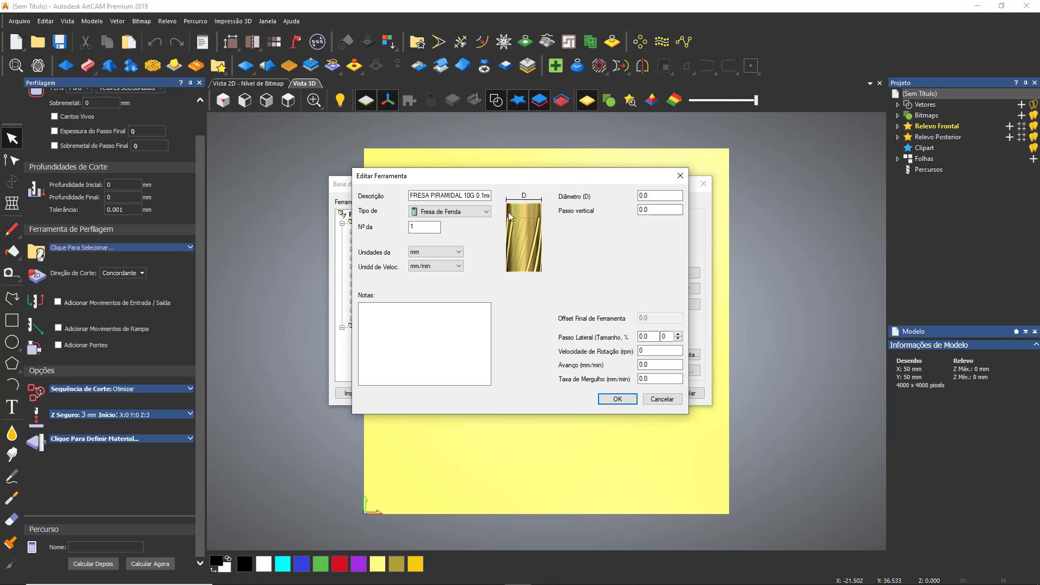
pyautogui.click(485, 212)
pyautogui.click(469, 231)
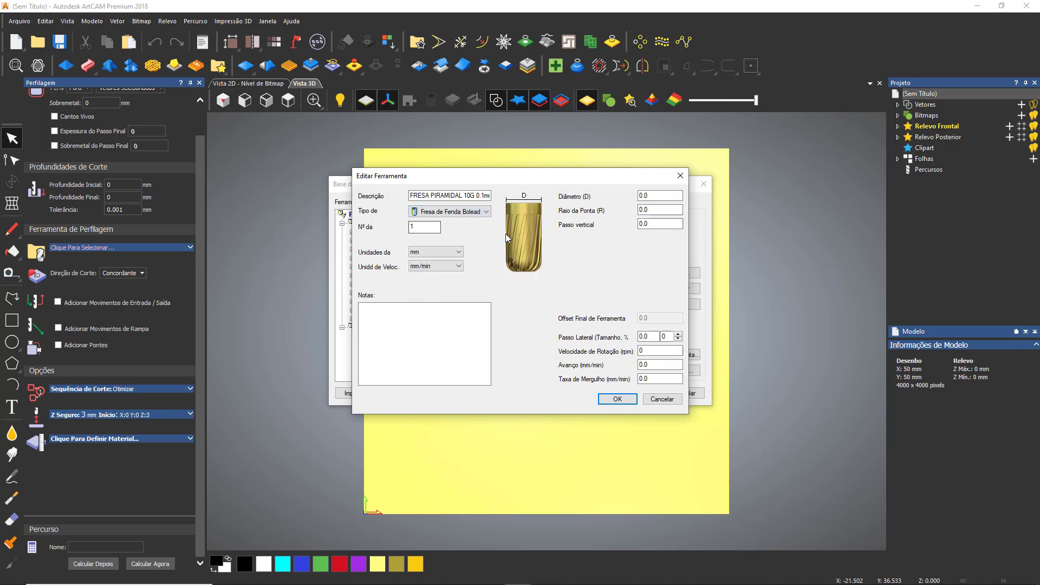
pyautogui.press('Down')
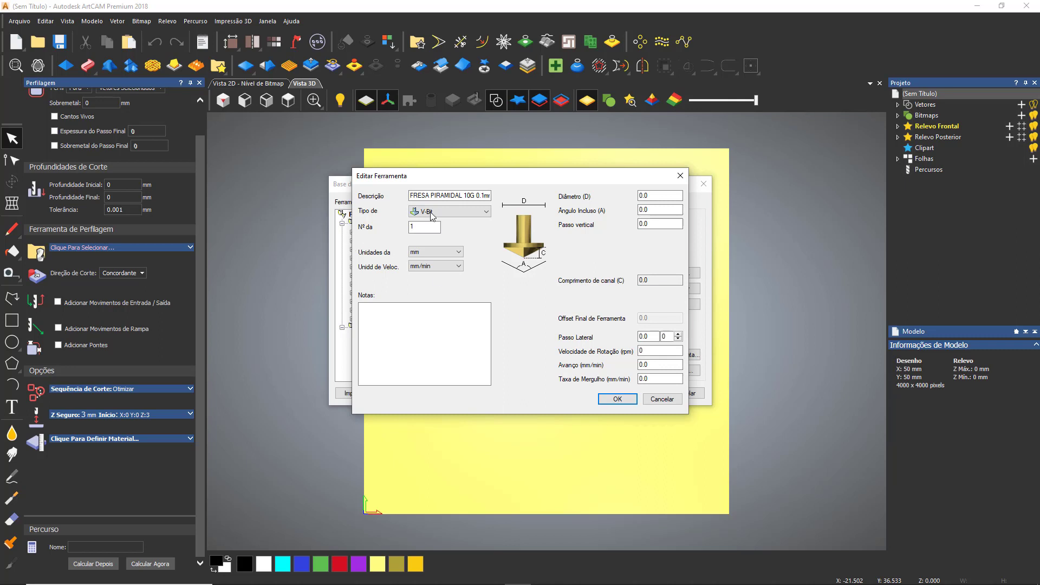
pyautogui.click(461, 212)
pyautogui.click(459, 231)
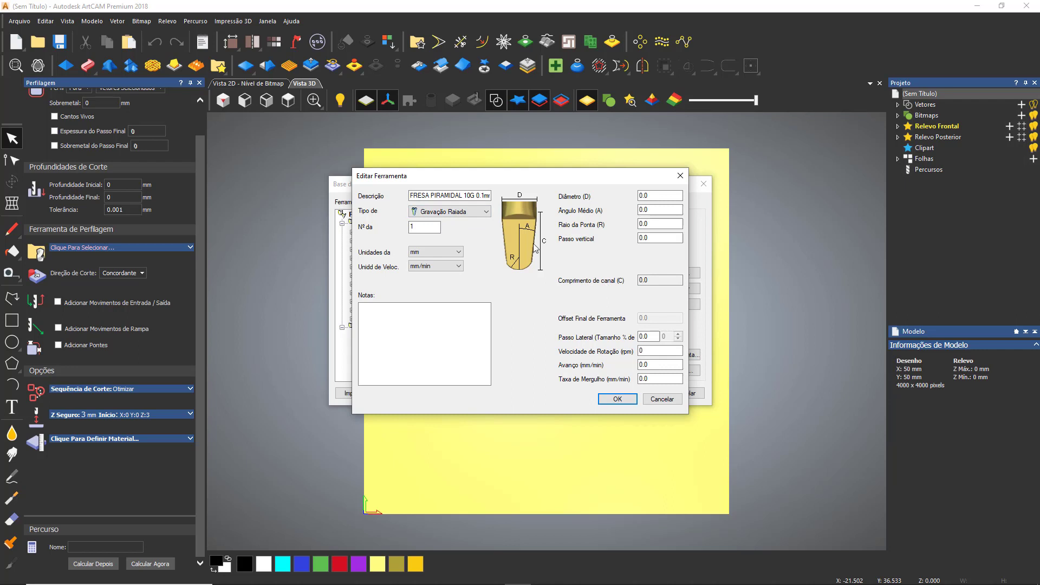
pyautogui.click(477, 213)
pyautogui.click(468, 229)
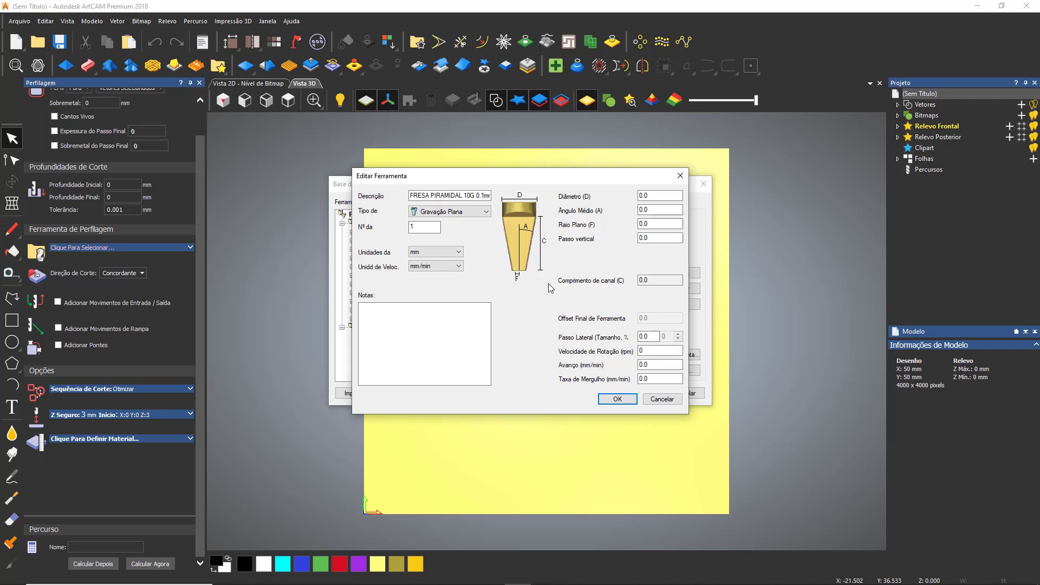
# Step: Review the V-Bit, Gravação Raiada and Gravação Plana tool types again to compare their tip geometry and parameters
pyautogui.press('Up')
pyautogui.press('Up')
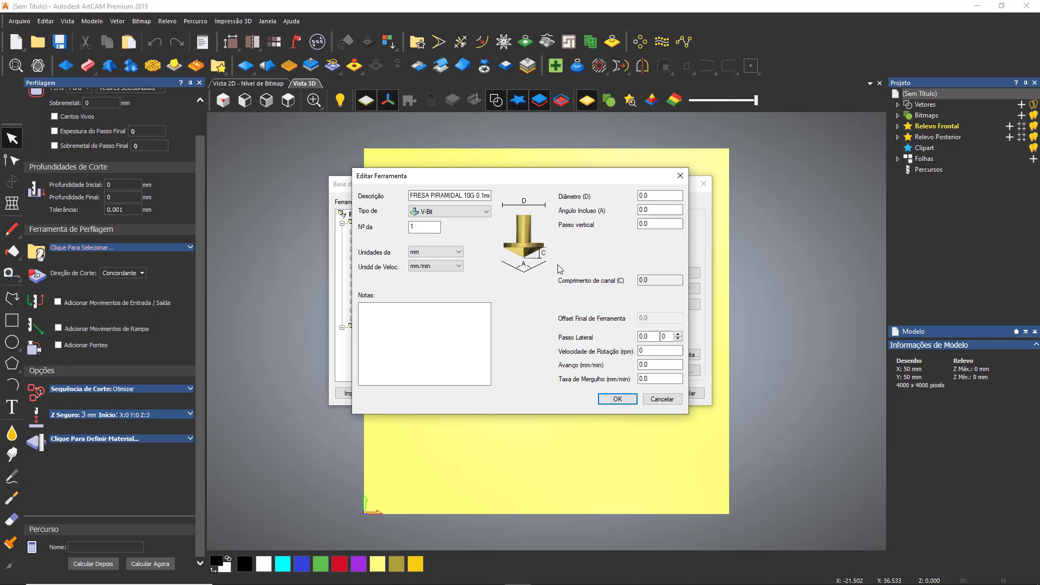
pyautogui.press('Down')
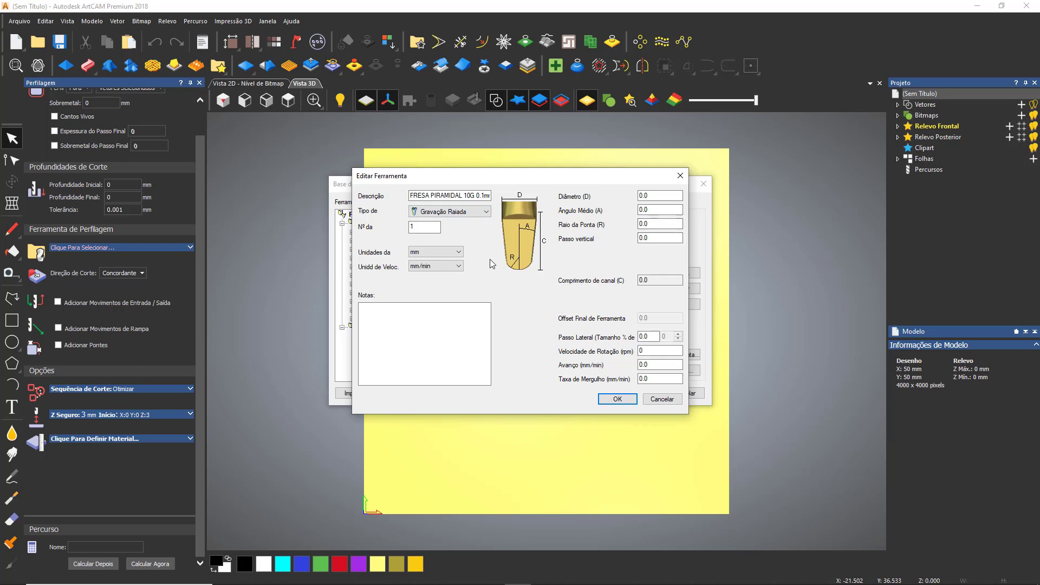
pyautogui.click(481, 212)
pyautogui.click(481, 220)
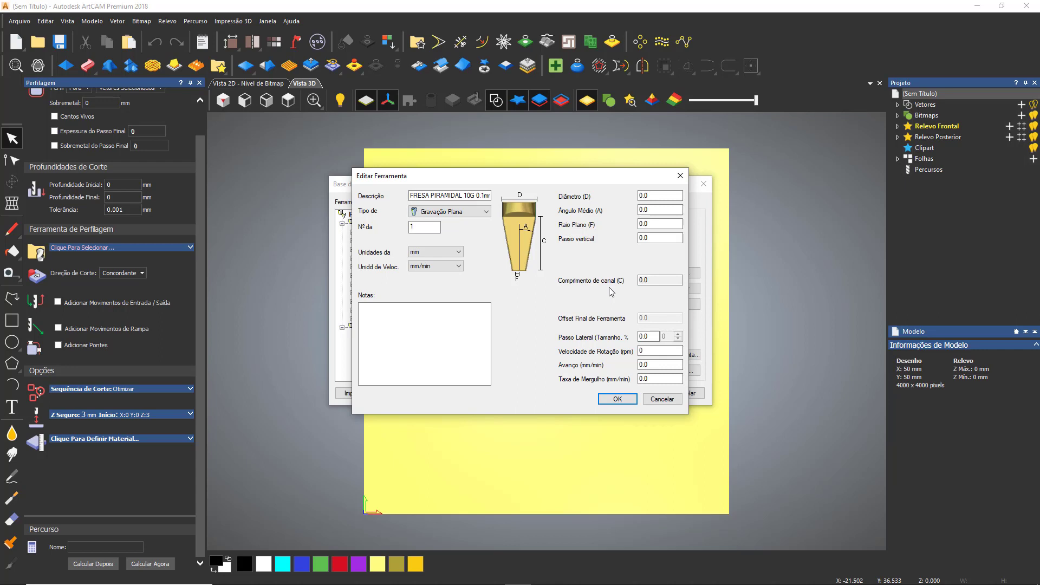
# Step: Examine the shapes and parameters of the Fresa de Fenda and Esférica tool types for the new tool
pyautogui.click(473, 212)
pyautogui.click(473, 212)
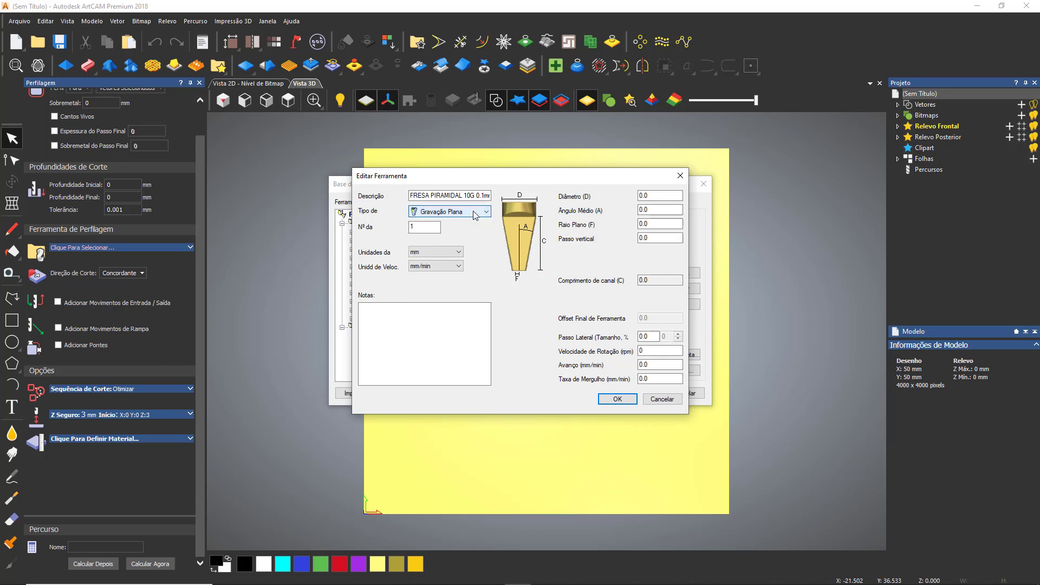
pyautogui.click(474, 212)
pyautogui.moveTo(486, 259); pyautogui.dragTo(486, 232)
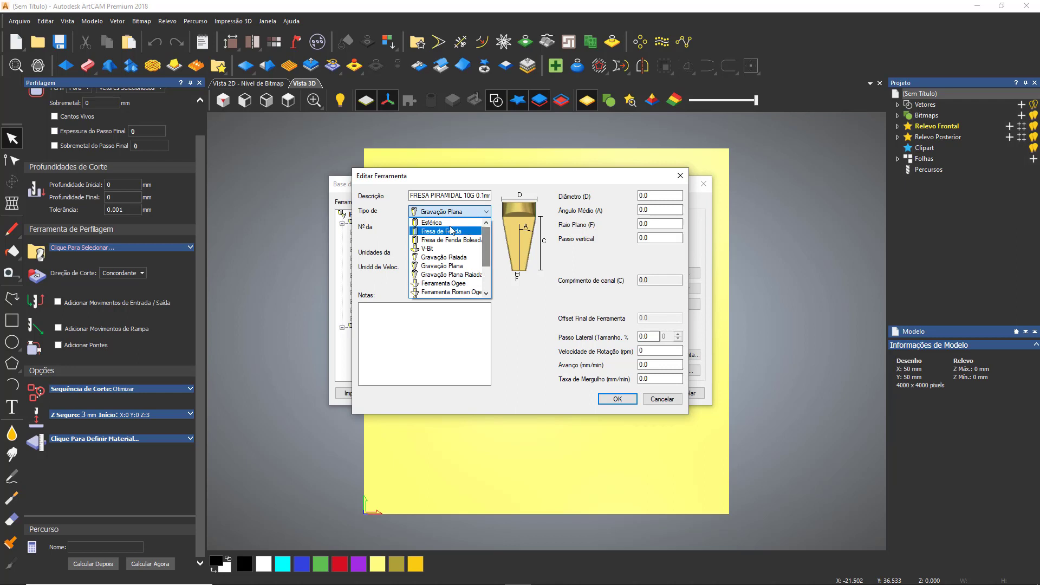
pyautogui.click(479, 239)
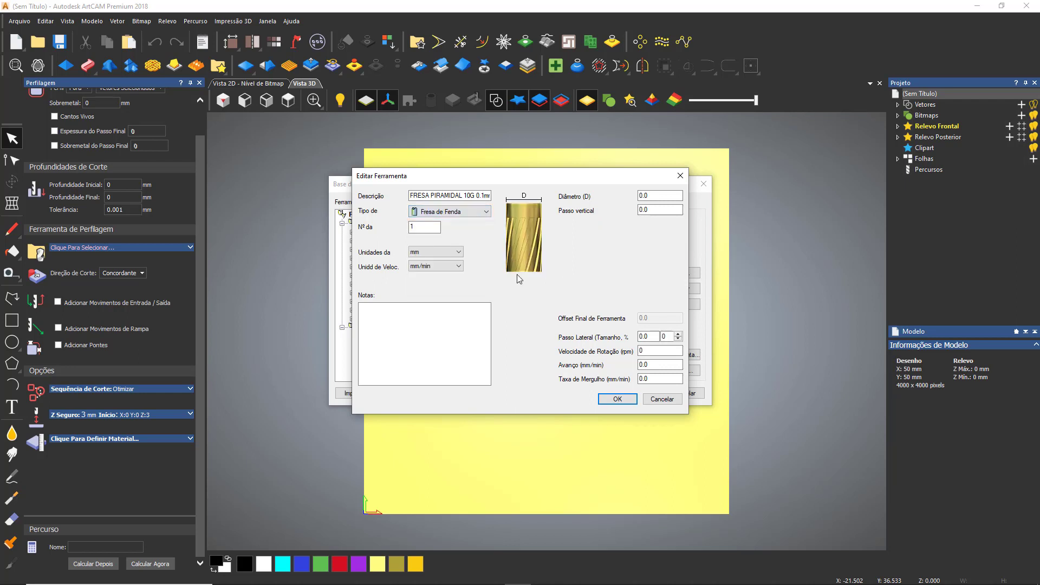
pyautogui.click(464, 212)
pyautogui.click(432, 223)
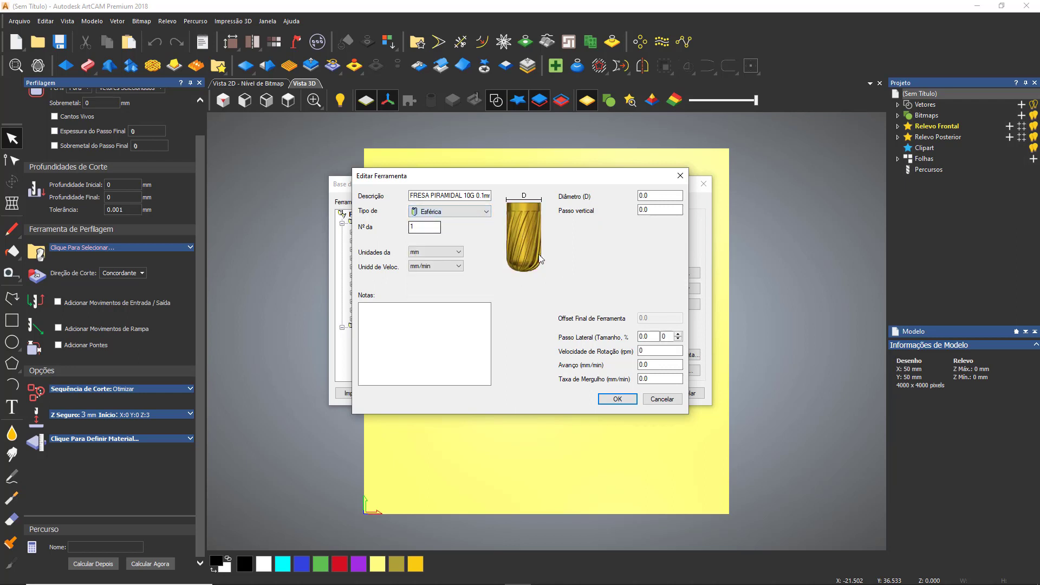
# Step: Set the new tool's type to Gravação Plana and its tool number to 4
pyautogui.click(459, 212)
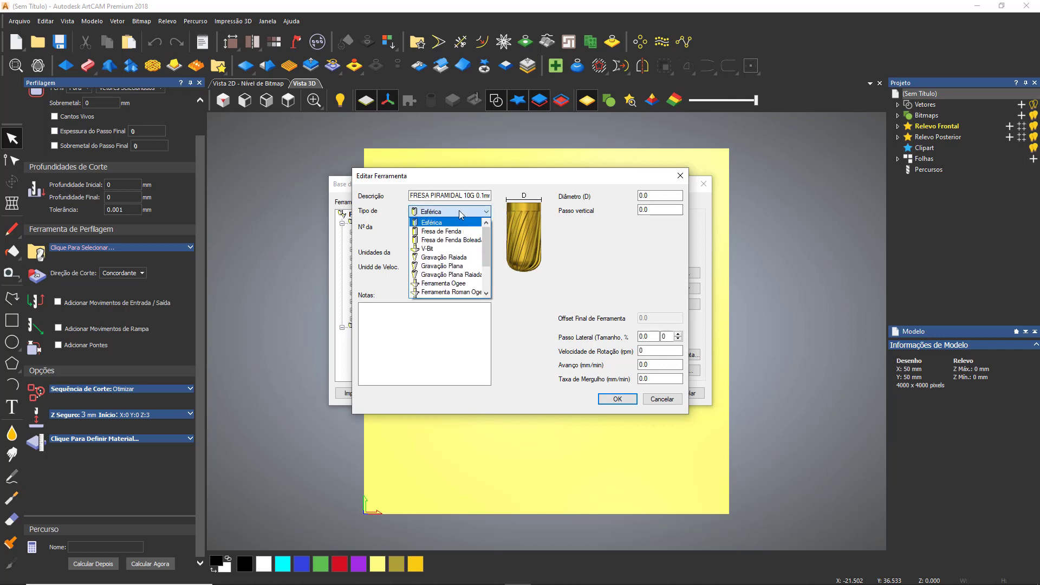
pyautogui.click(469, 275)
pyautogui.scroll(-1, 565, 270)
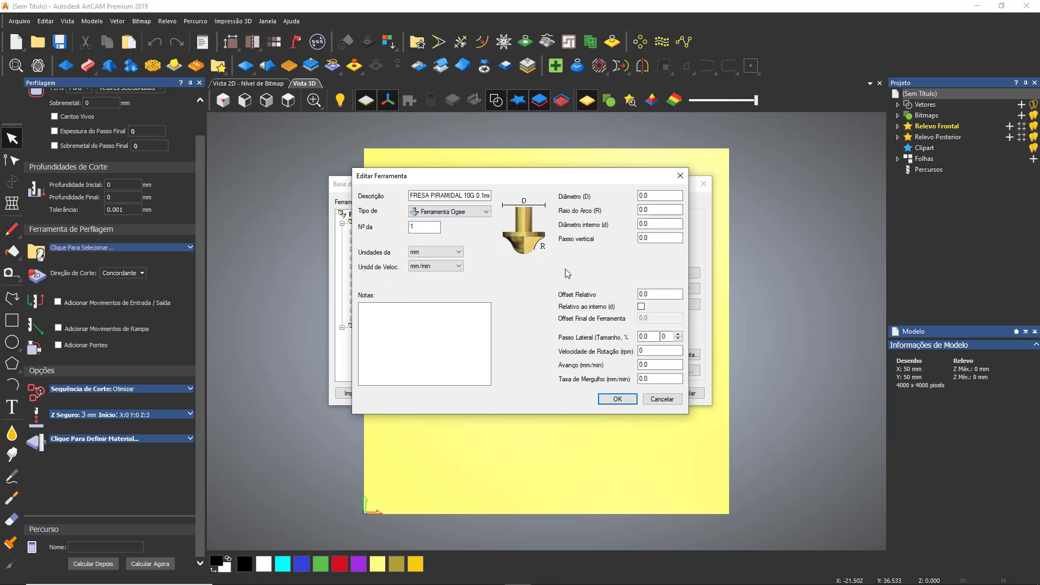
pyautogui.scroll(1, 562, 265)
pyautogui.scroll(1, 564, 270)
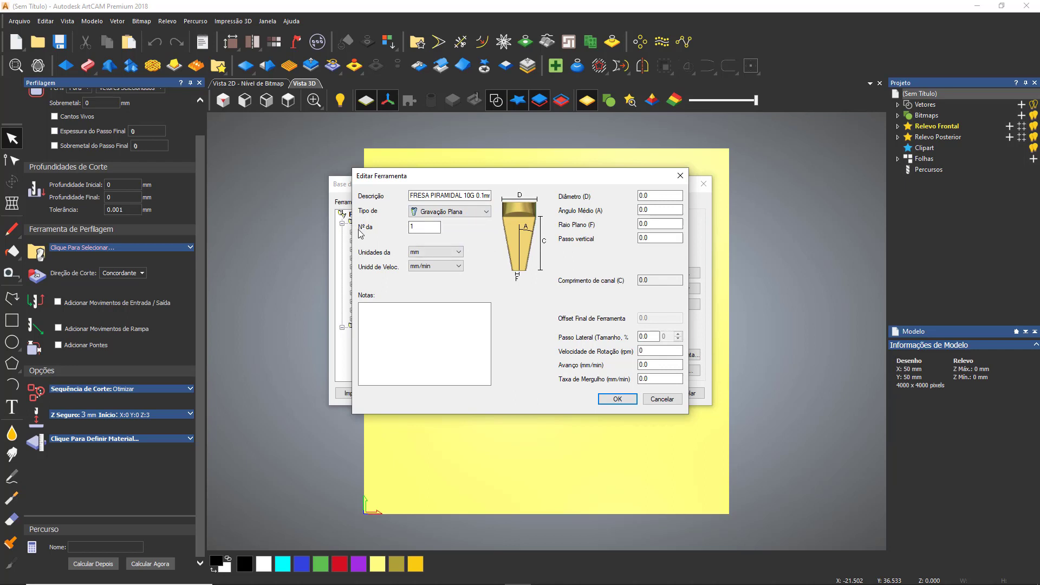
pyautogui.moveTo(422, 229); pyautogui.dragTo(391, 223)
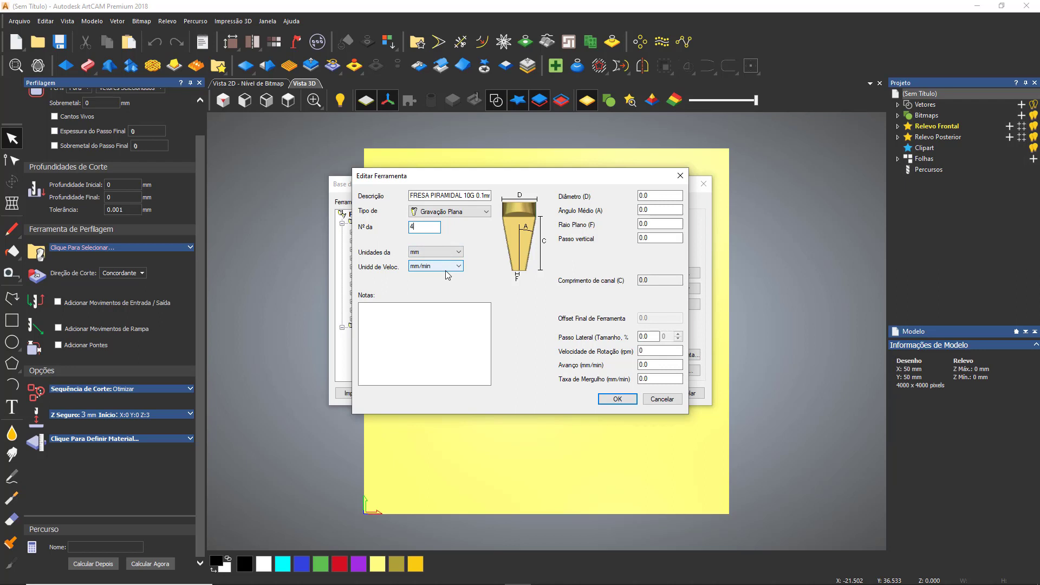
# Step: Compare the mm/seg and mm/min speed units for the tool, finishing on mm/min
pyautogui.click(433, 266)
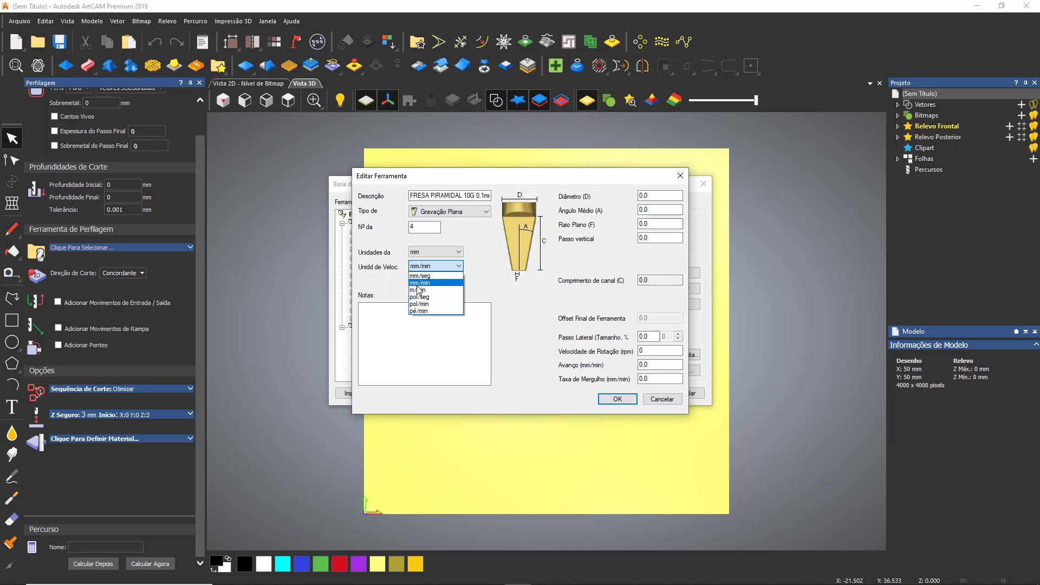
pyautogui.click(523, 288)
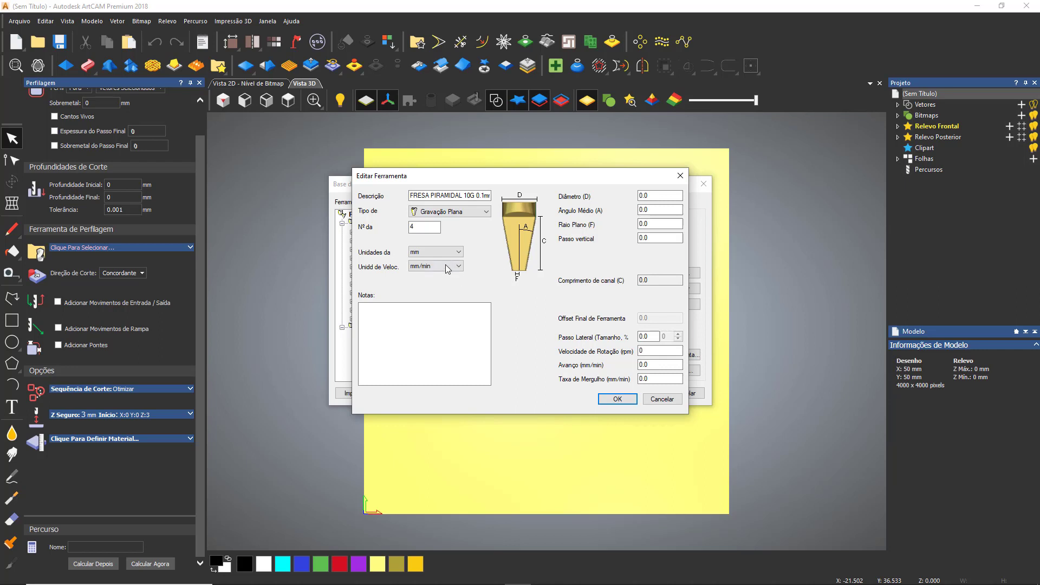
pyautogui.click(436, 267)
pyautogui.click(429, 276)
pyautogui.click(439, 269)
pyautogui.click(455, 280)
pyautogui.click(436, 266)
pyautogui.click(434, 273)
pyautogui.click(444, 266)
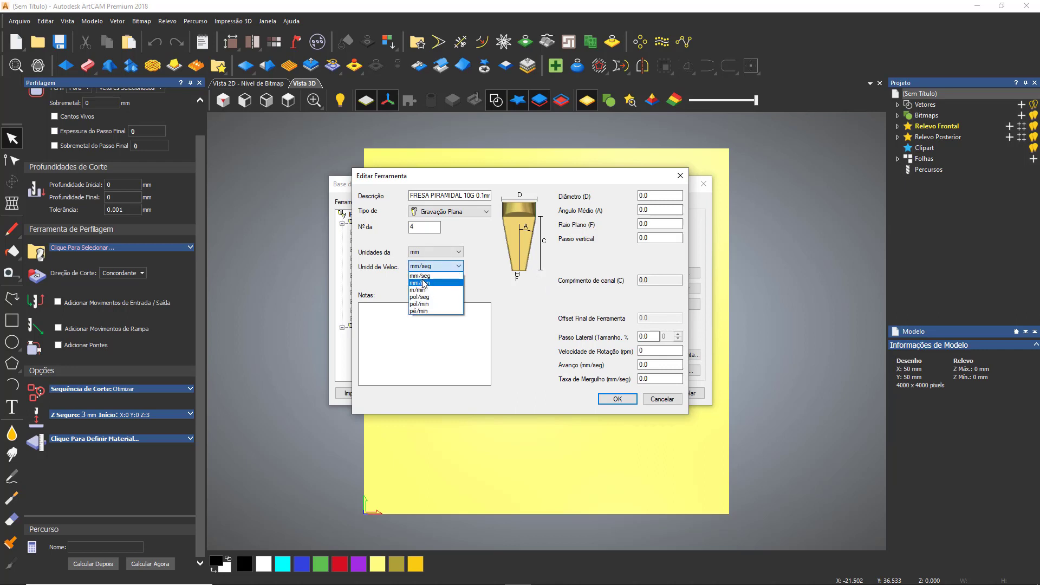
pyautogui.click(422, 284)
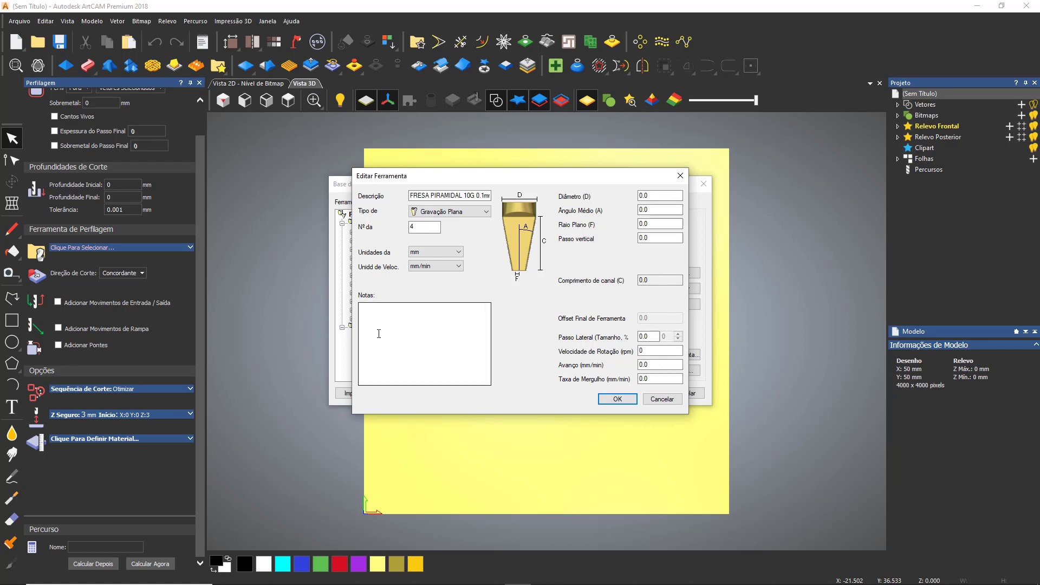
# Step: Set the cutter's diameter to 3.175 mm, its half angle to 5 degrees and its flat radius to 0.05 mm
pyautogui.click(420, 368)
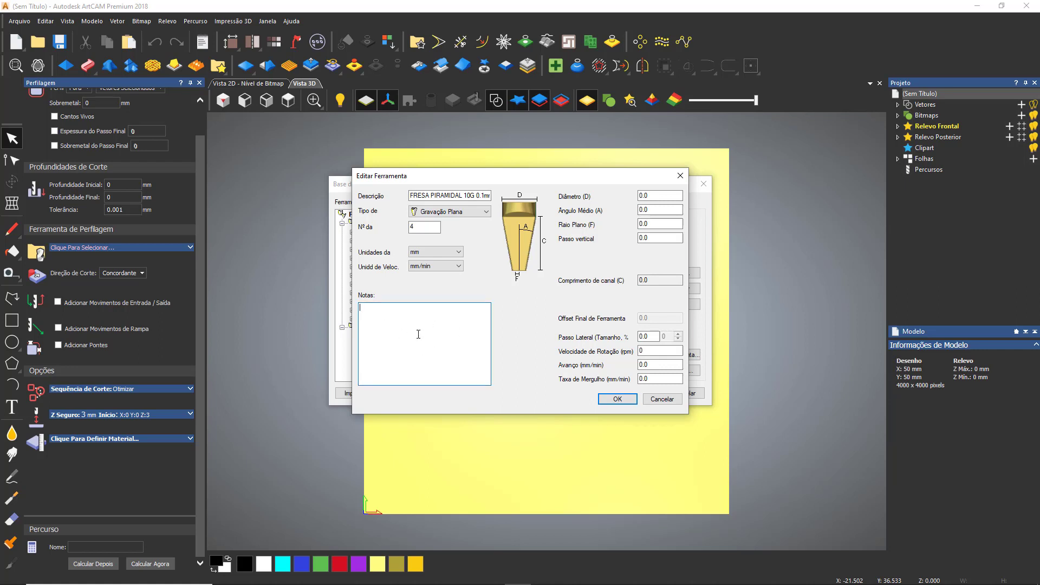
pyautogui.click(647, 196)
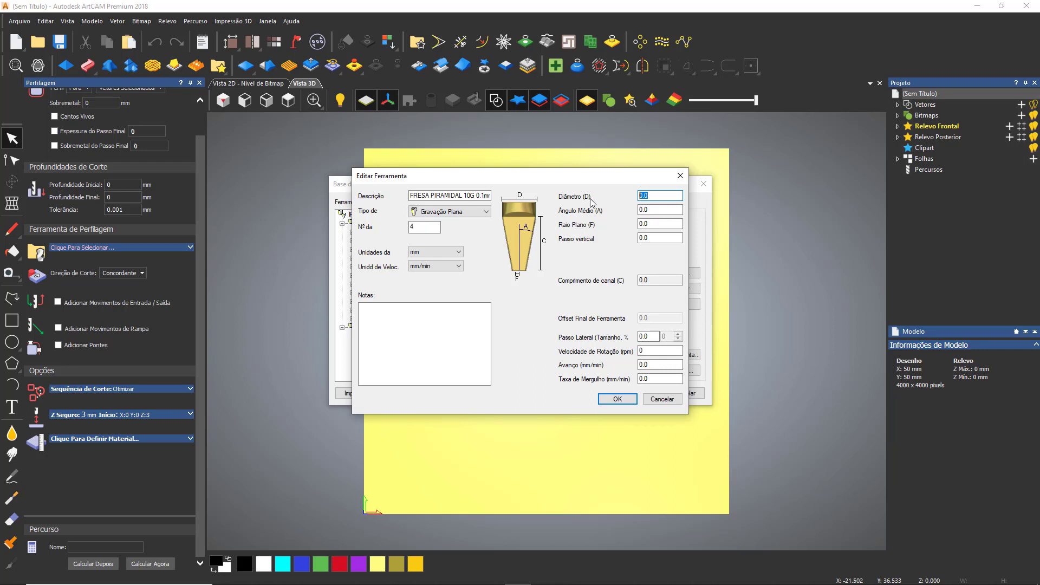
pyautogui.write('3.175')
pyautogui.press('Tab')
pyautogui.write('5')
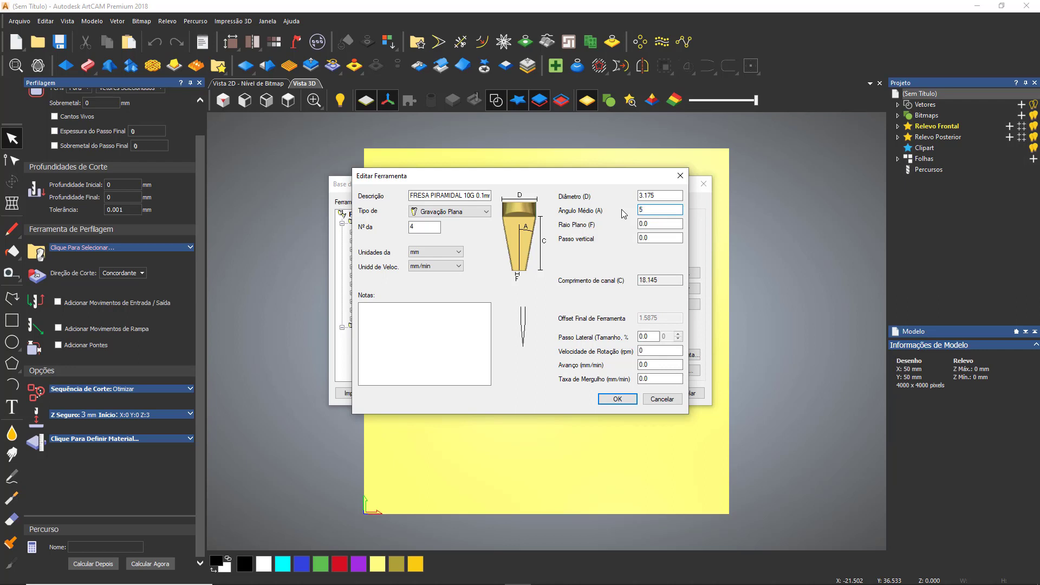
pyautogui.click(668, 224)
pyautogui.write('0.05')
pyautogui.press('Tab')
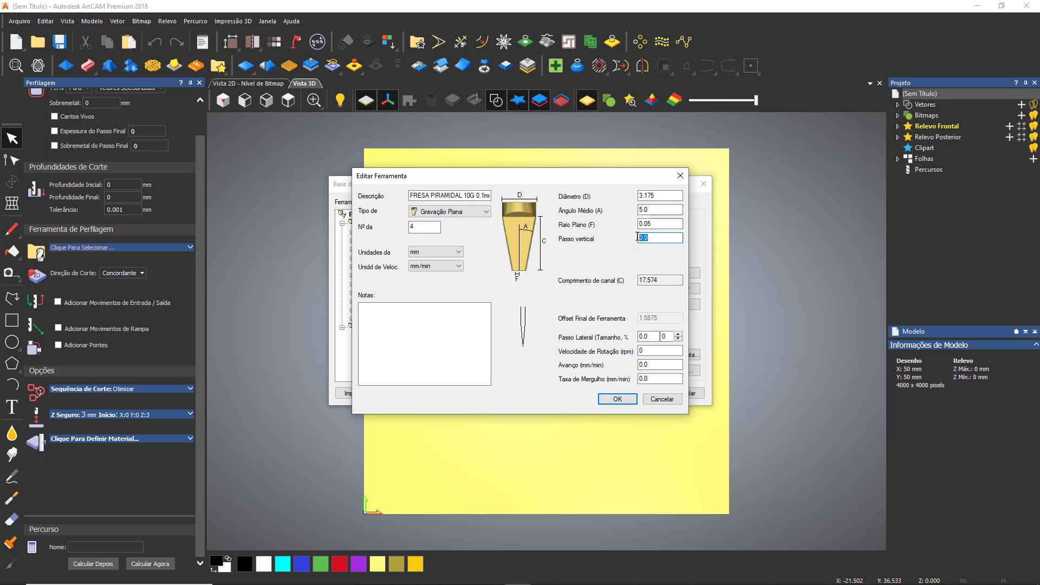
# Step: Set the cutter's vertical stepdown to 0.005 mm and its lateral stepover to 25%
pyautogui.write('0.005')
pyautogui.moveTo(623, 234); pyautogui.dragTo(601, 232)
pyautogui.click(643, 337)
pyautogui.moveTo(670, 337); pyautogui.dragTo(654, 337)
pyautogui.write('25')
pyautogui.doubleClick(669, 336)
pyautogui.press('Tab')
# Step: Set the spindle speed to 24000 rpm, the feed rate to 40 mm/min and the plunge rate to 50 mm/min
pyautogui.write('24000')
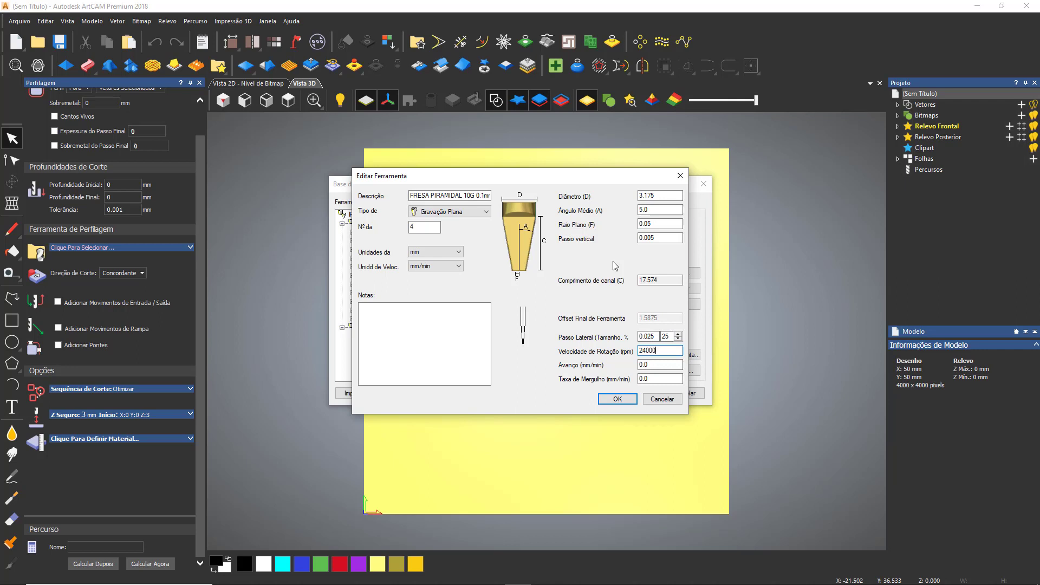
pyautogui.press('Tab')
pyautogui.write('40')
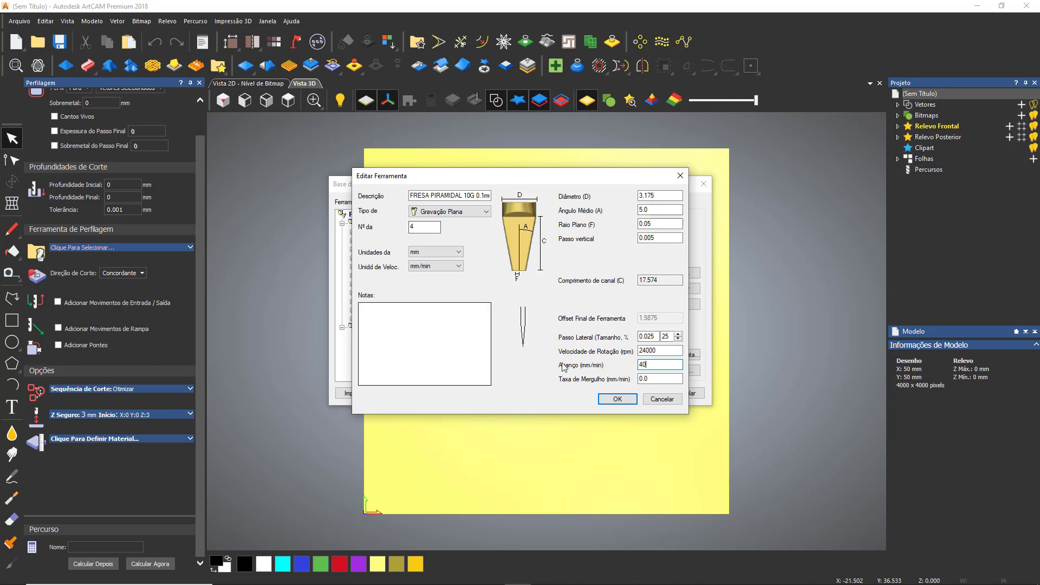
pyautogui.press('Tab')
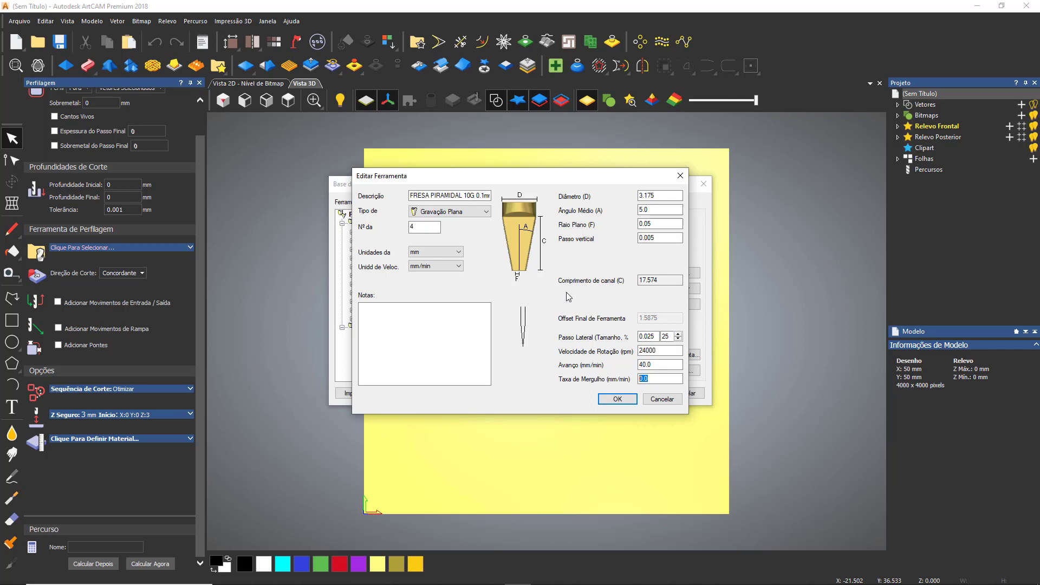
pyautogui.write('50')
# Step: Save the FRESA PIRAMIDAL 10G 0.1mm tool and load it as the profiling tool
pyautogui.moveTo(417, 195); pyautogui.dragTo(483, 197)
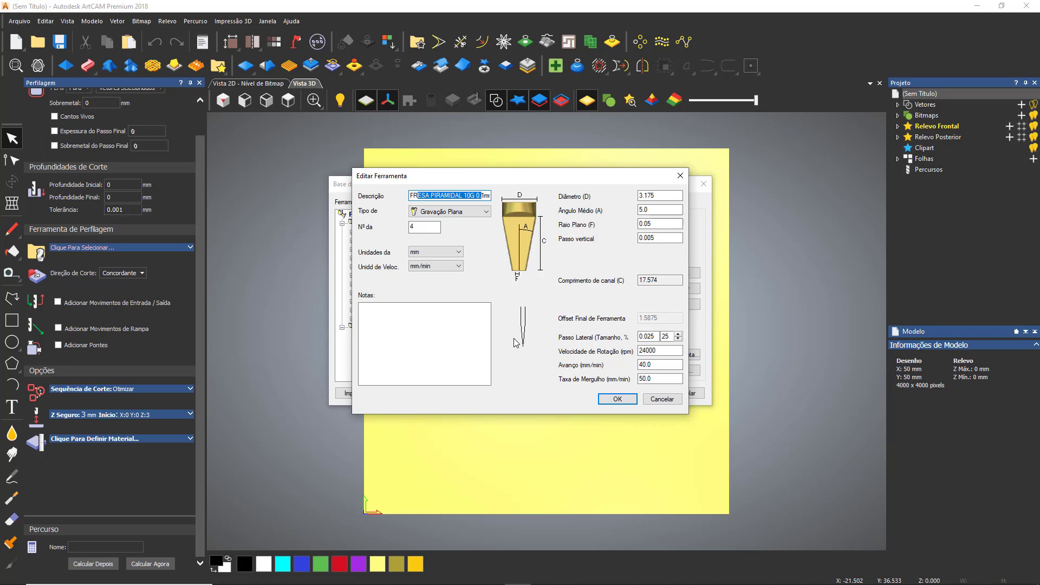
pyautogui.click(616, 399)
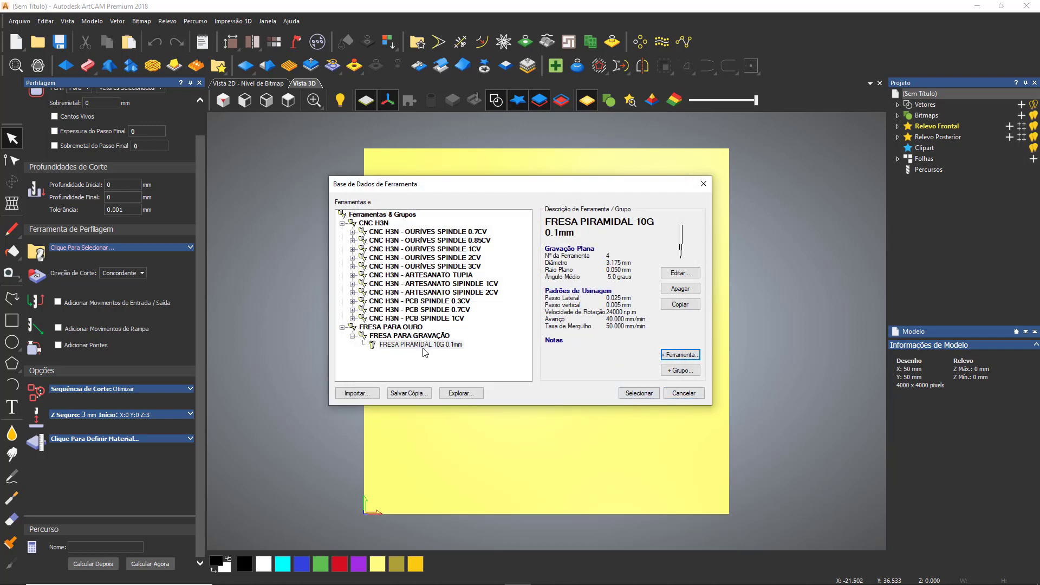
pyautogui.click(638, 393)
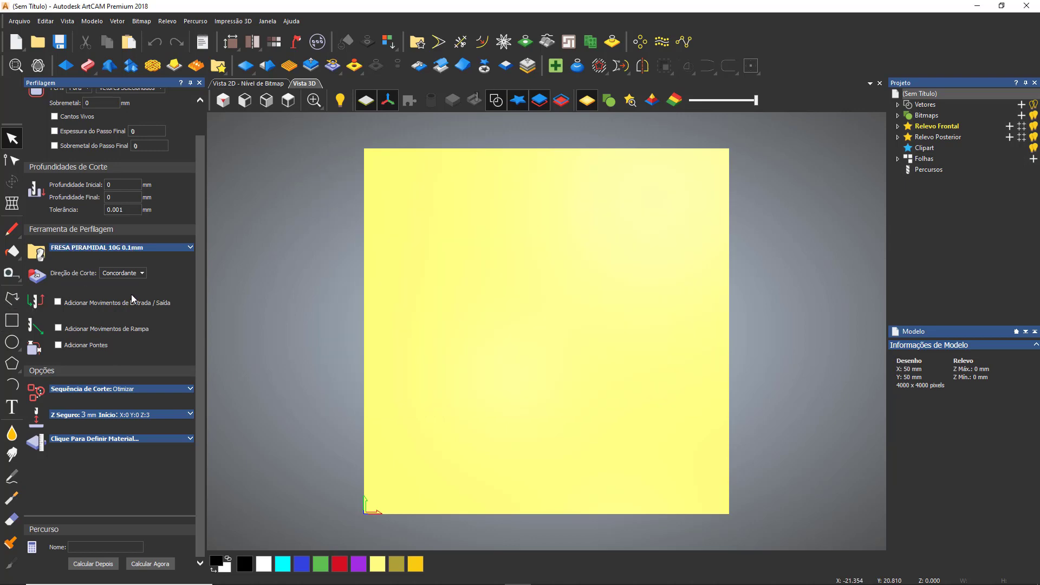
# Step: Enable zig-zag ramp moves with a maximum ramp length of 0.5 and a zig start height of 0.3
pyautogui.scroll(2, 183, 271)
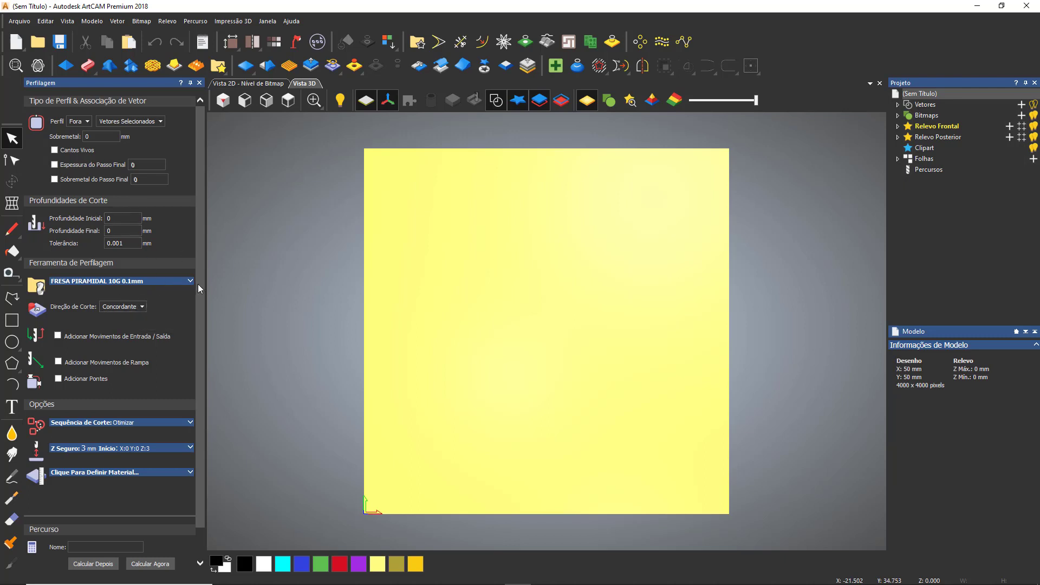
pyautogui.scroll(-2, 198, 284)
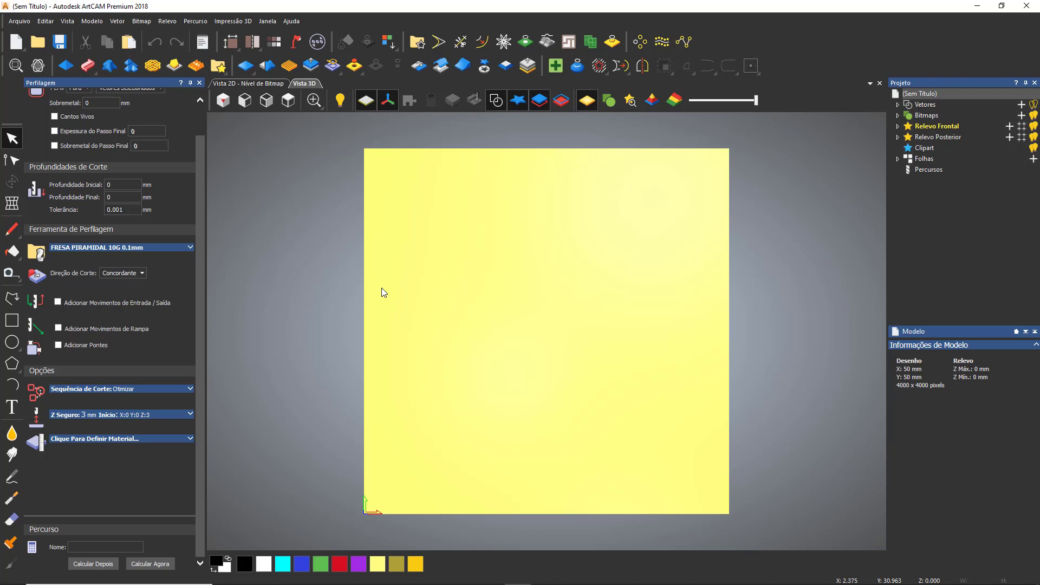
pyautogui.click(57, 329)
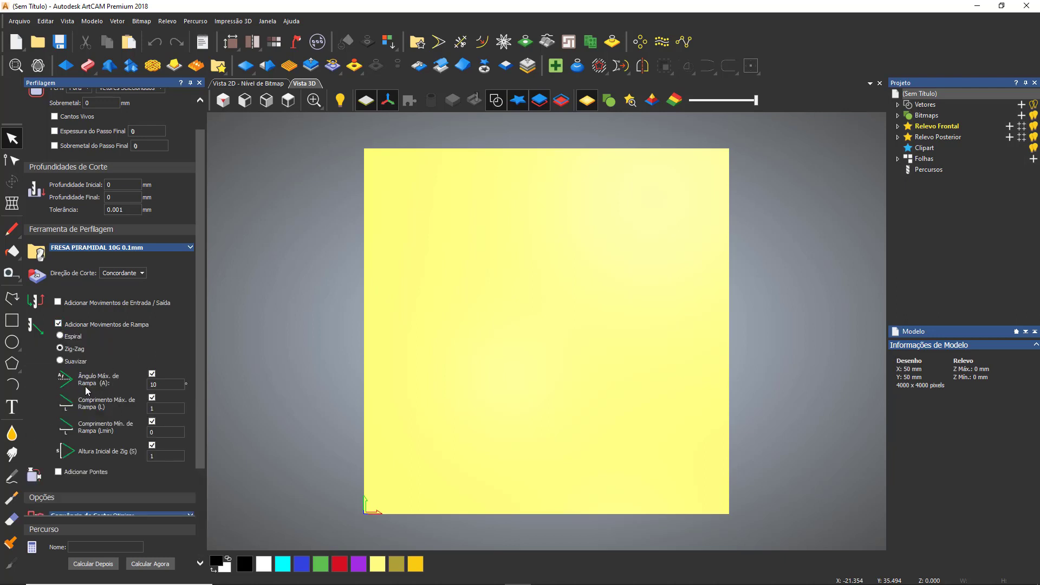
pyautogui.click(164, 385)
pyautogui.press('Tab')
pyautogui.write('0,')
pyautogui.press('Tab')
pyautogui.press('Tab')
pyautogui.write('0.3')
# Step: Set the safe Z height of the profiling toolpath to 0.5 mm
pyautogui.scroll(-3, 161, 411)
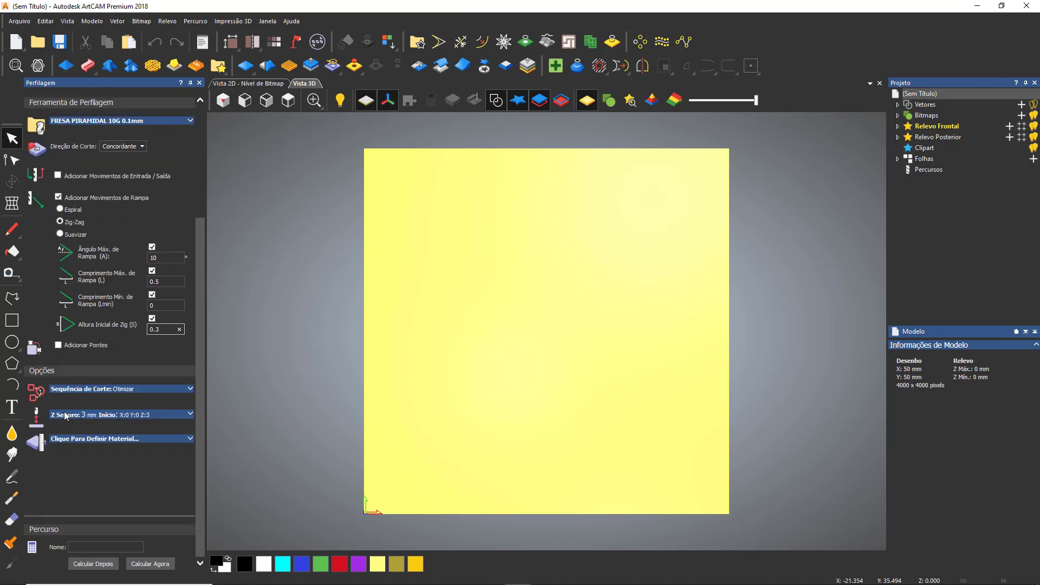
pyautogui.click(190, 416)
pyautogui.click(190, 415)
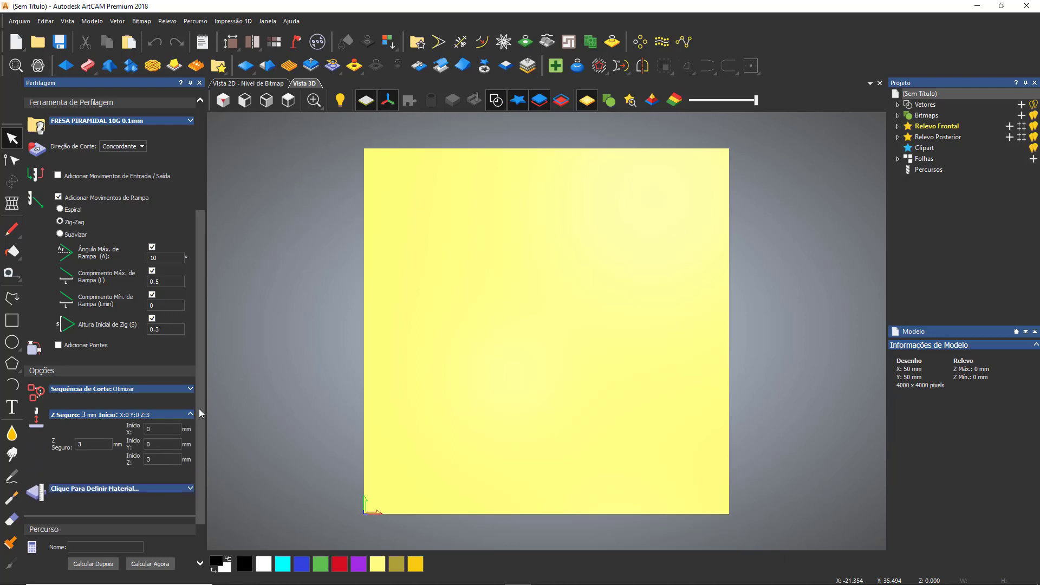
pyautogui.click(90, 399)
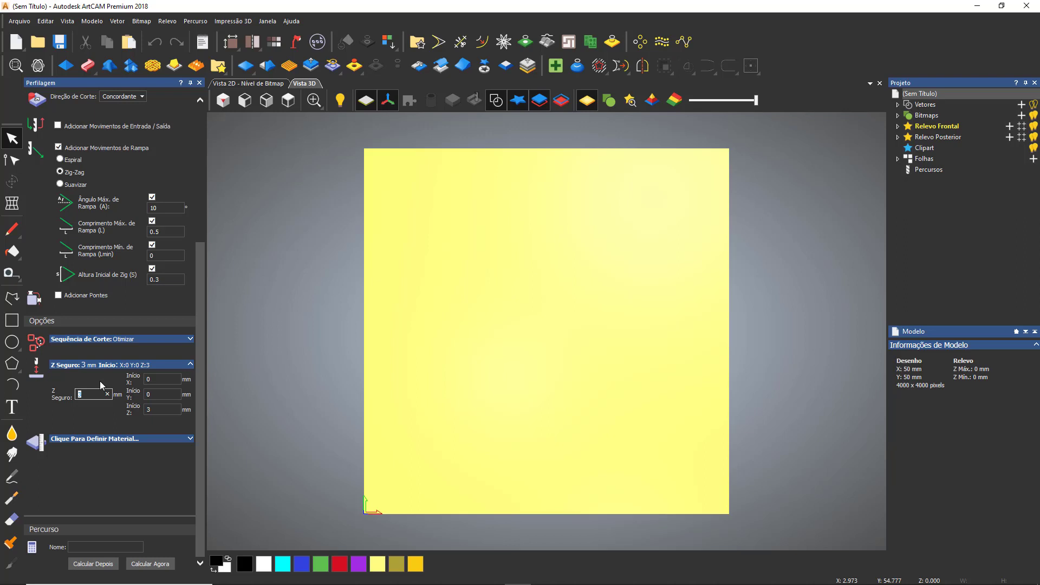
pyautogui.write('1.30')
pyautogui.write('1')
pyautogui.press('BackSpace')
pyautogui.press('BackSpace')
pyautogui.press('BackSpace')
pyautogui.press('BackSpace')
pyautogui.write('0.5')
# Step: Expand the profiling tool's parameters and check the tool database without choosing another tool
pyautogui.scroll(4, 164, 271)
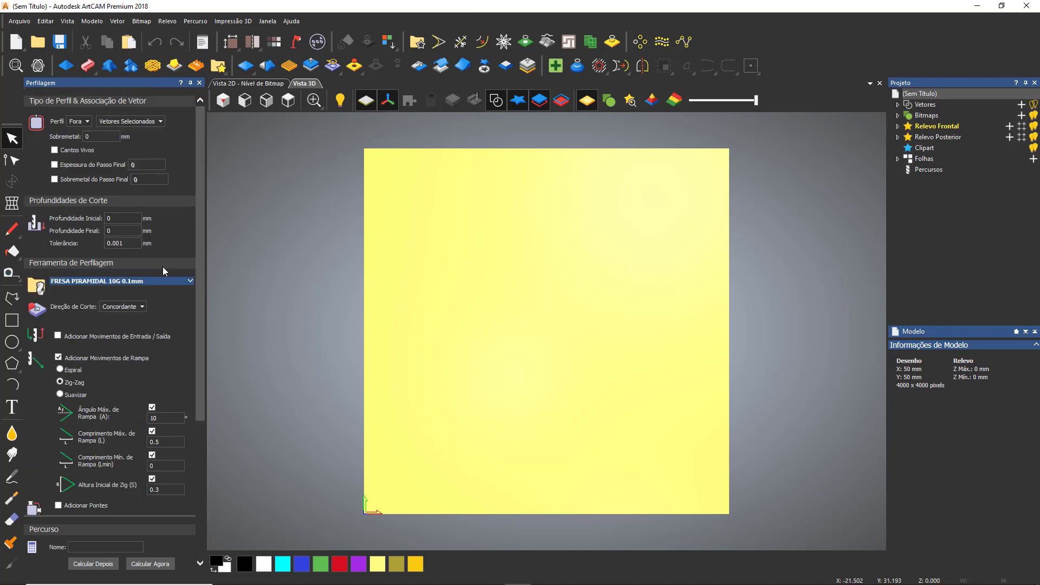
pyautogui.click(188, 281)
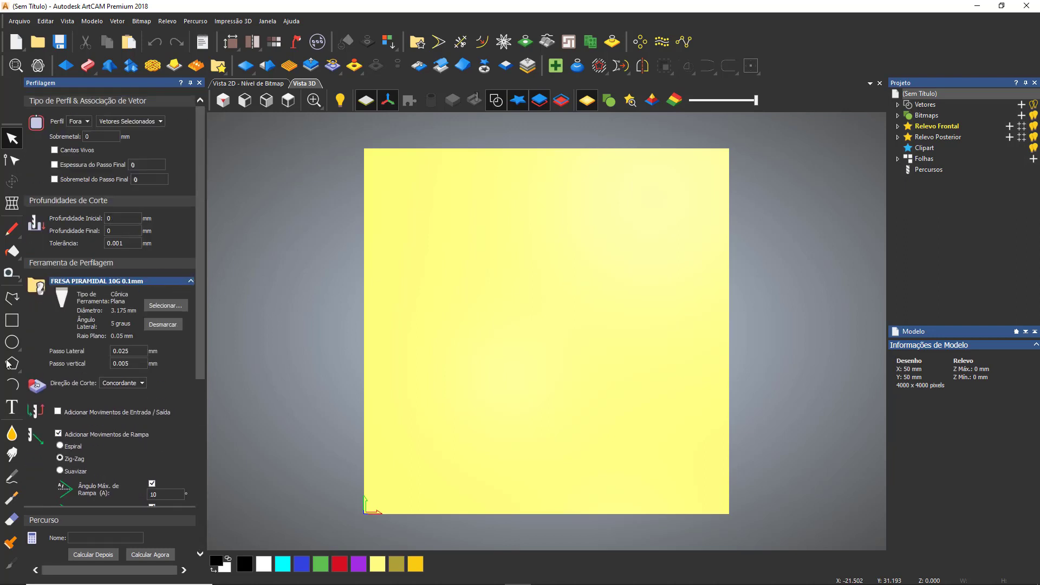
pyautogui.click(160, 306)
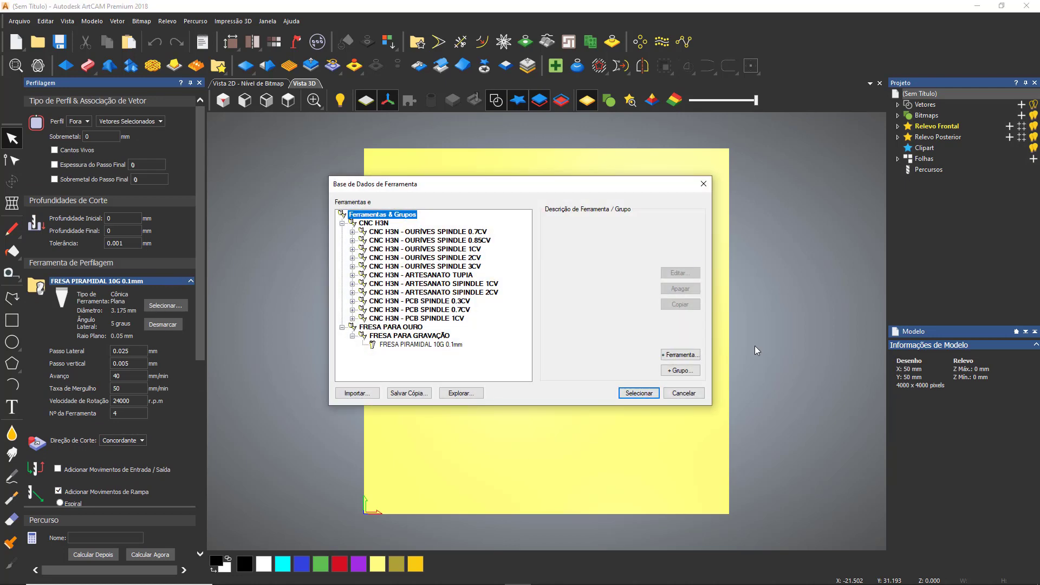
pyautogui.click(683, 396)
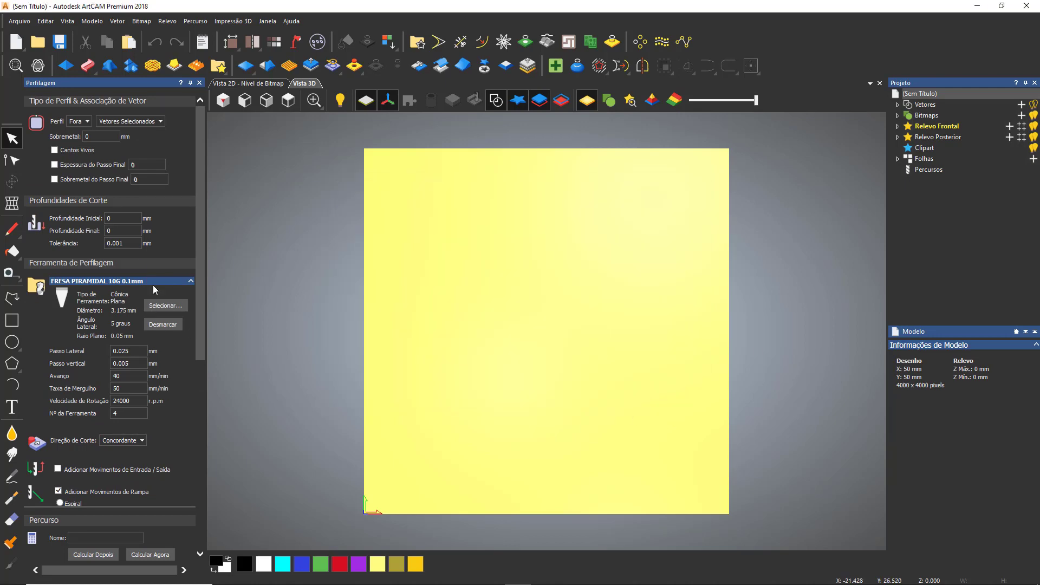
# Step: Reopen the tool database and inspect its CNC H3N and FRESA PARA OURO groups by collapsing and expanding them
pyautogui.click(167, 306)
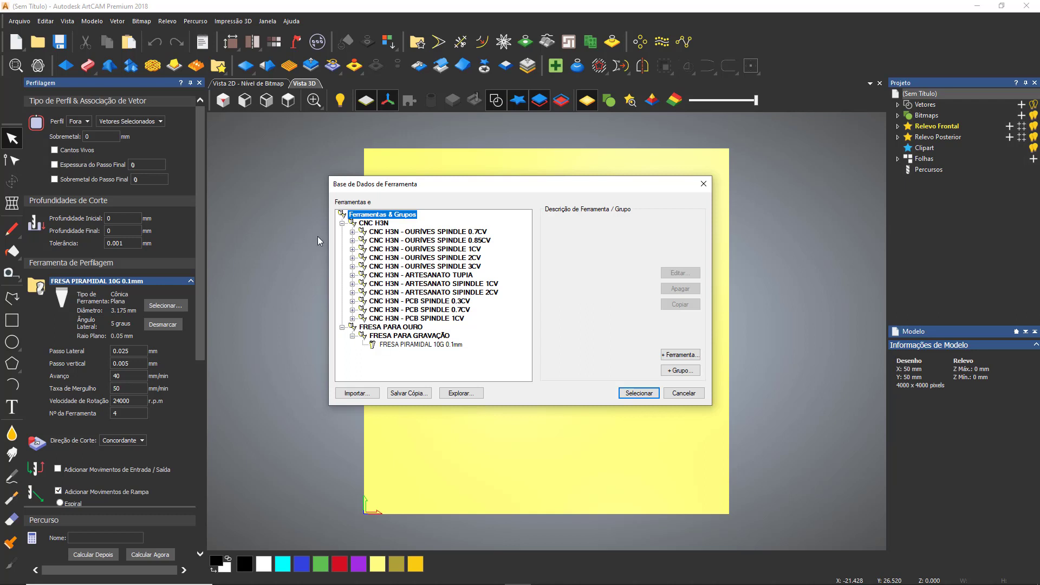
pyautogui.click(342, 223)
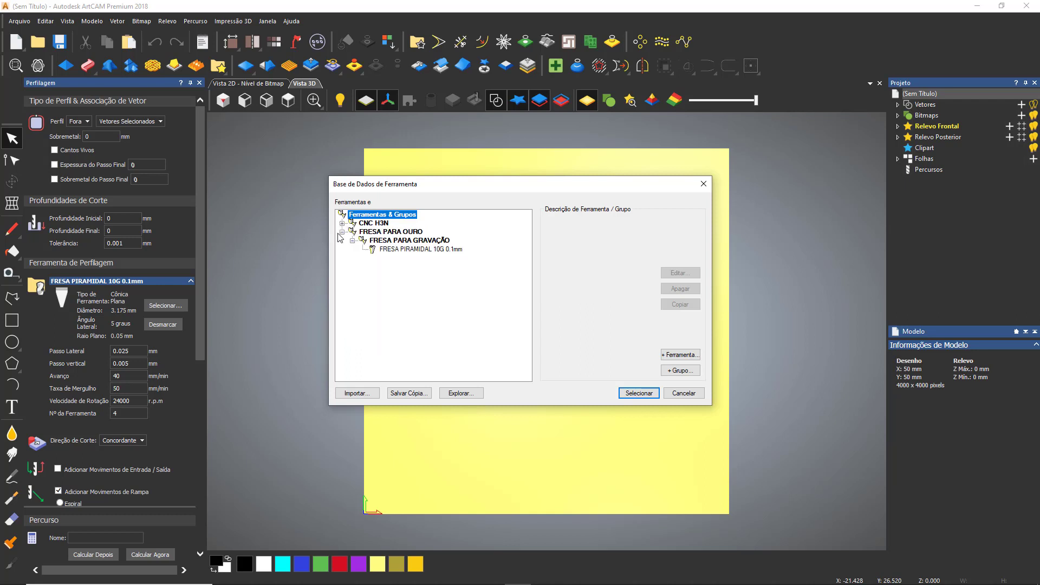
pyautogui.click(342, 231)
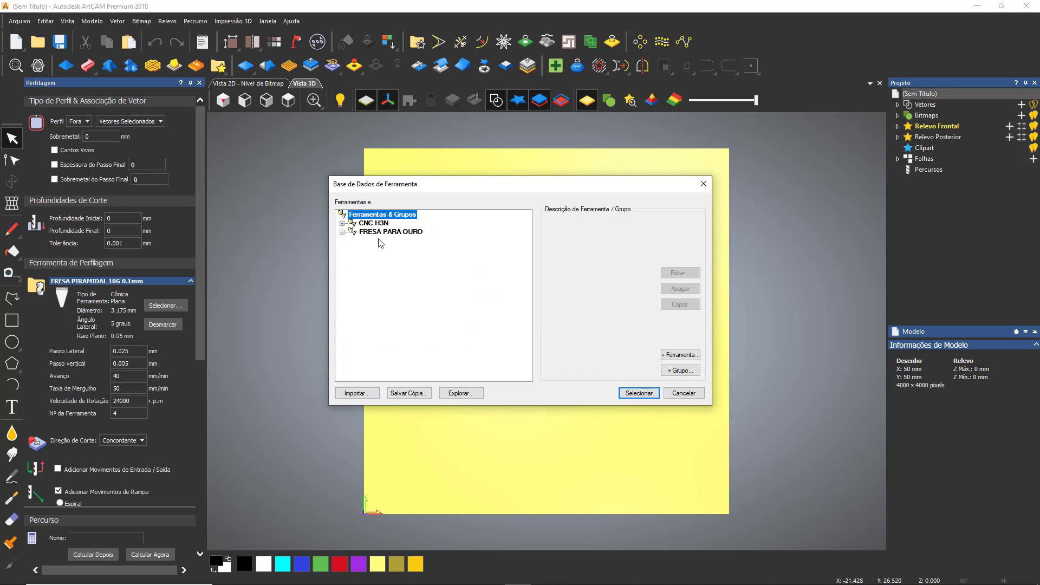
pyautogui.click(343, 224)
pyautogui.click(342, 327)
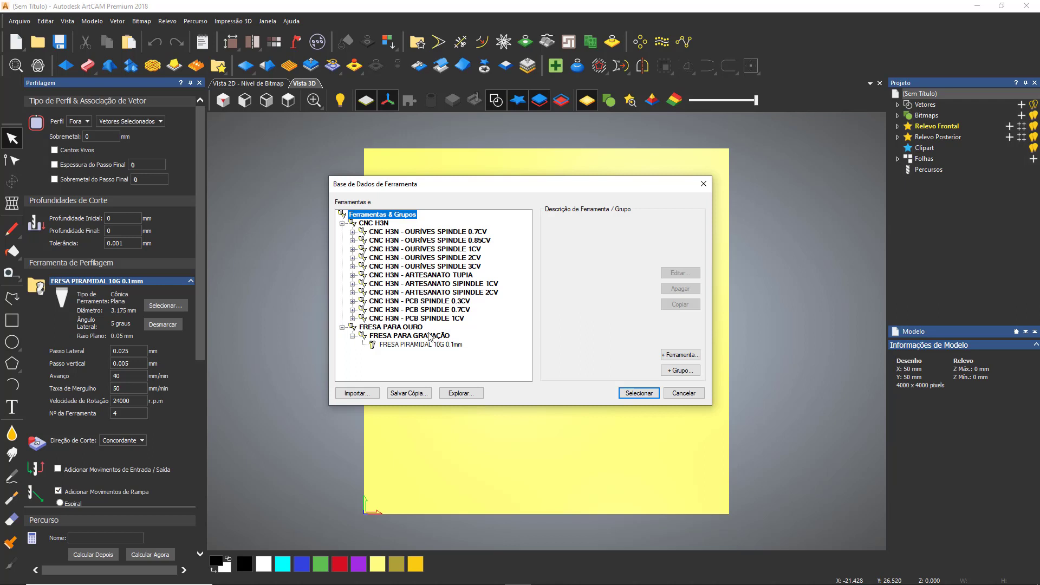
# Step: Import the tool database file BANCO DE FERRAMENTAS.tdb from the ARTCAM folder
pyautogui.click(355, 394)
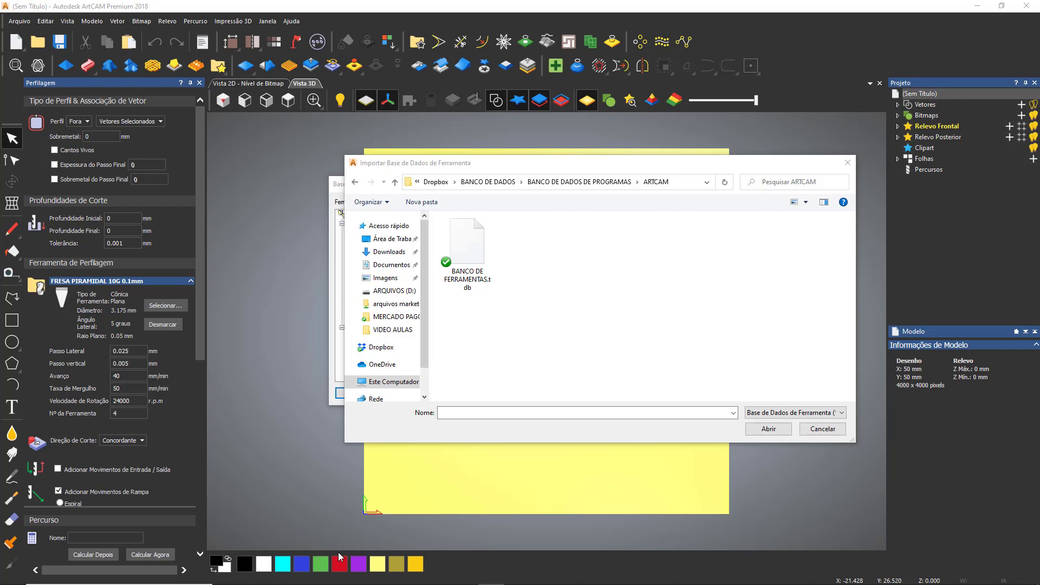
pyautogui.click(493, 263)
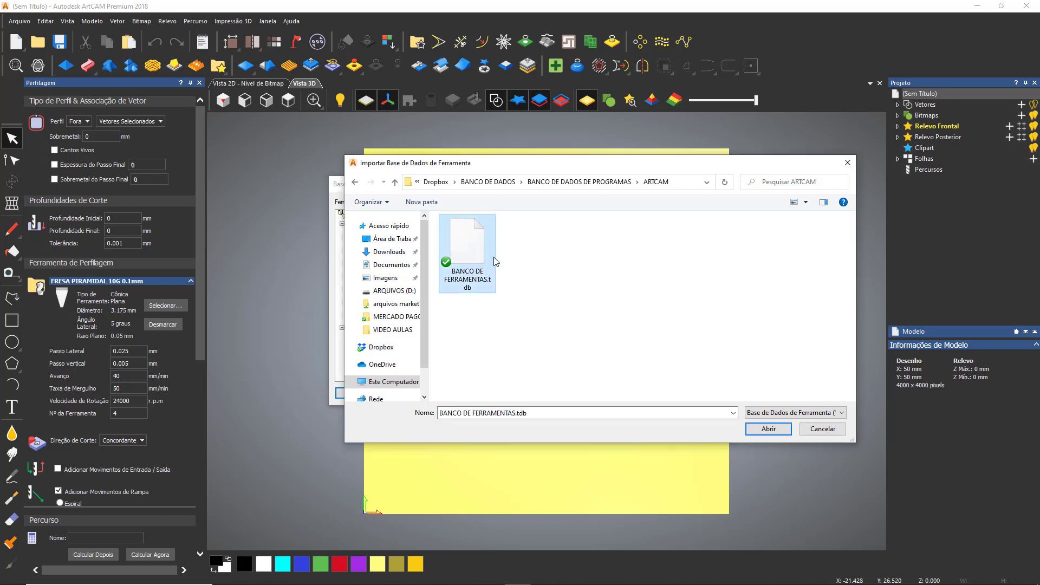
pyautogui.click(769, 429)
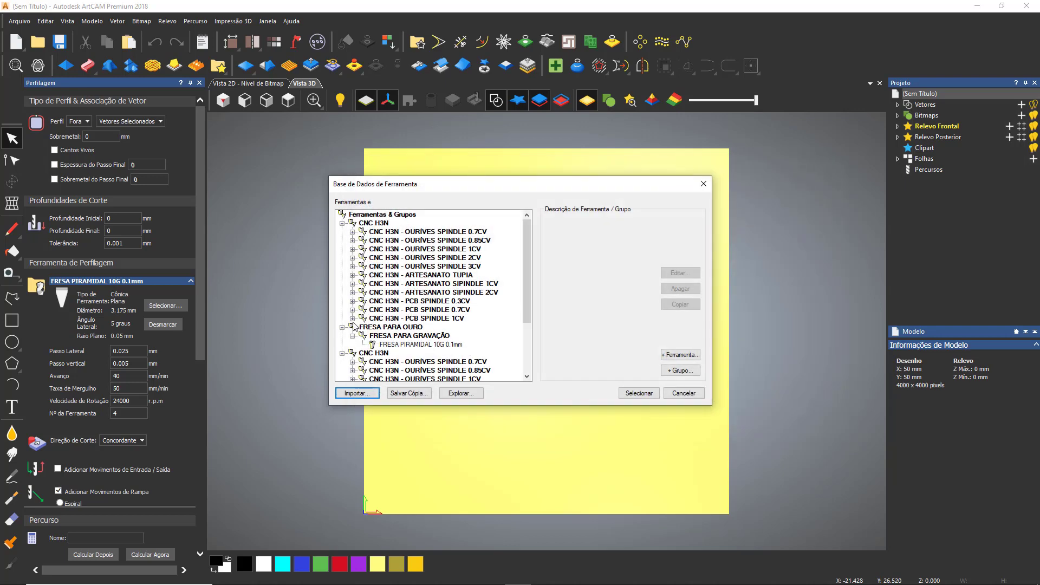
# Step: Collapse the original CNC H3N group and inspect the imported one, including the cutters in its OURÍVES SPINDLE 0.7CV subgroup
pyautogui.click(342, 223)
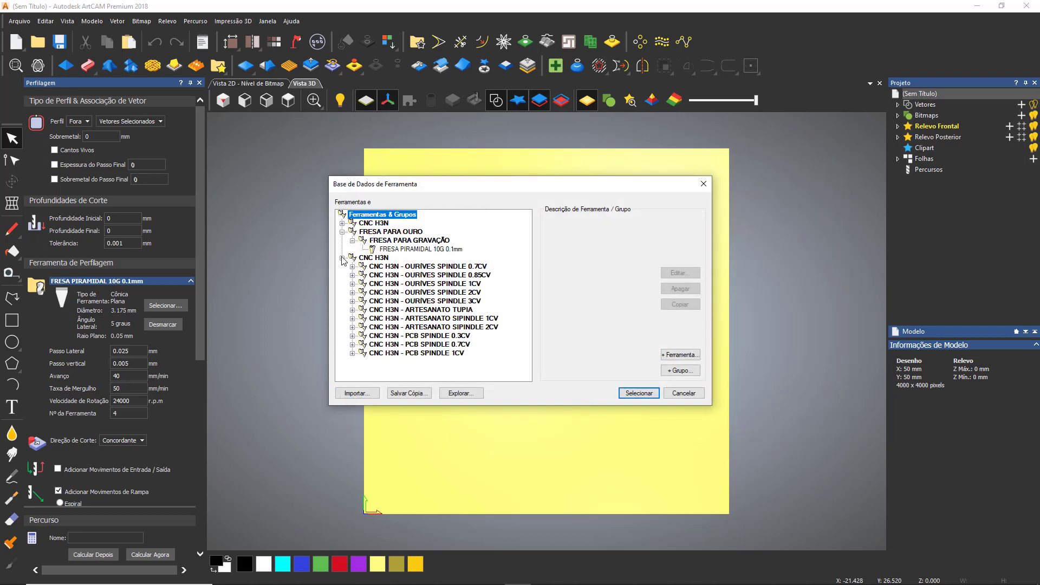
pyautogui.click(342, 257)
pyautogui.click(341, 258)
pyautogui.click(352, 266)
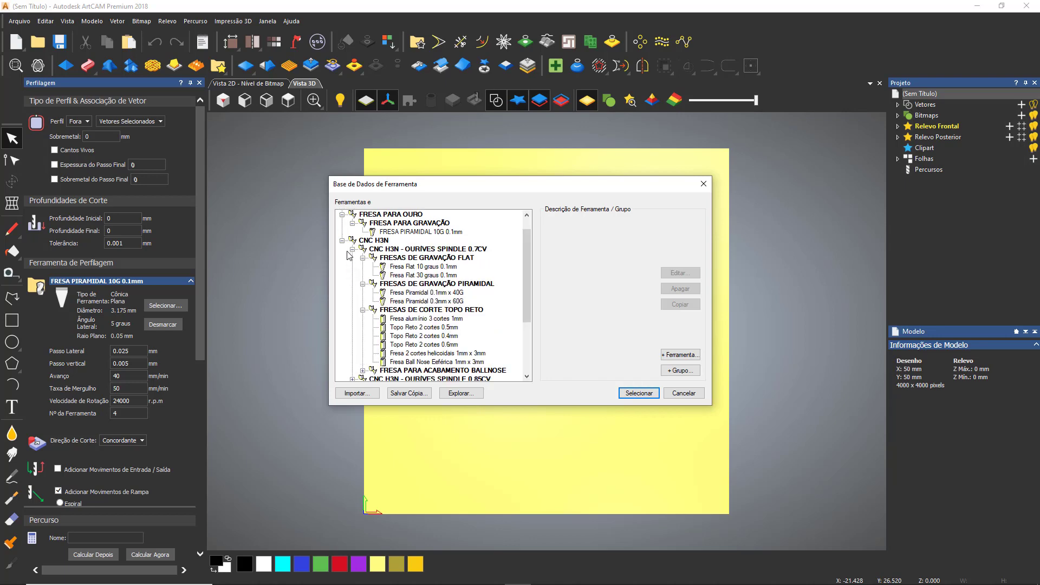
pyautogui.click(352, 249)
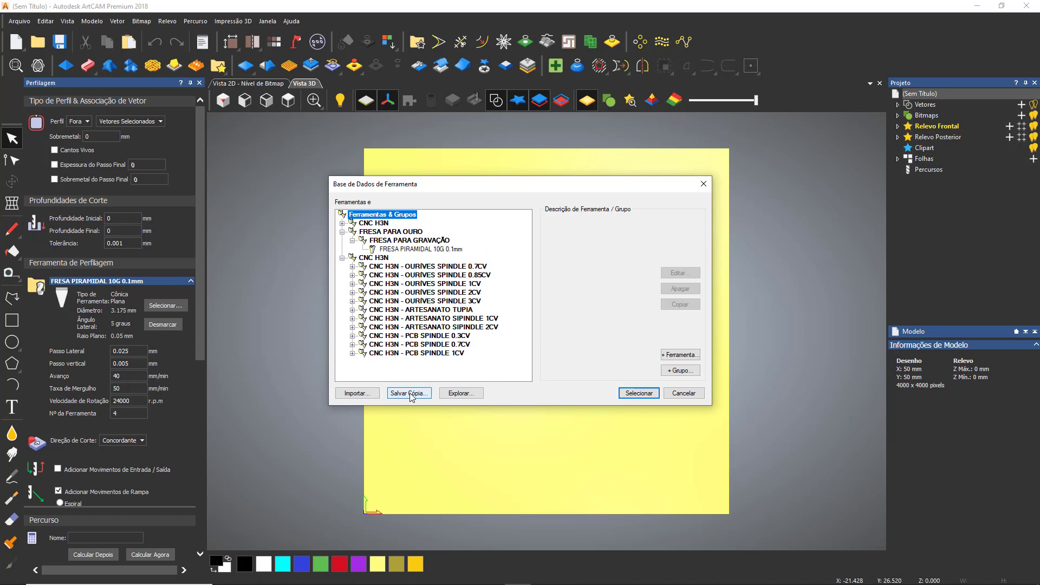
# Step: Browse to the ARTCAM folder and open BANCO DE FERRAMENTAS.tdb as the active tool database
pyautogui.click(455, 400)
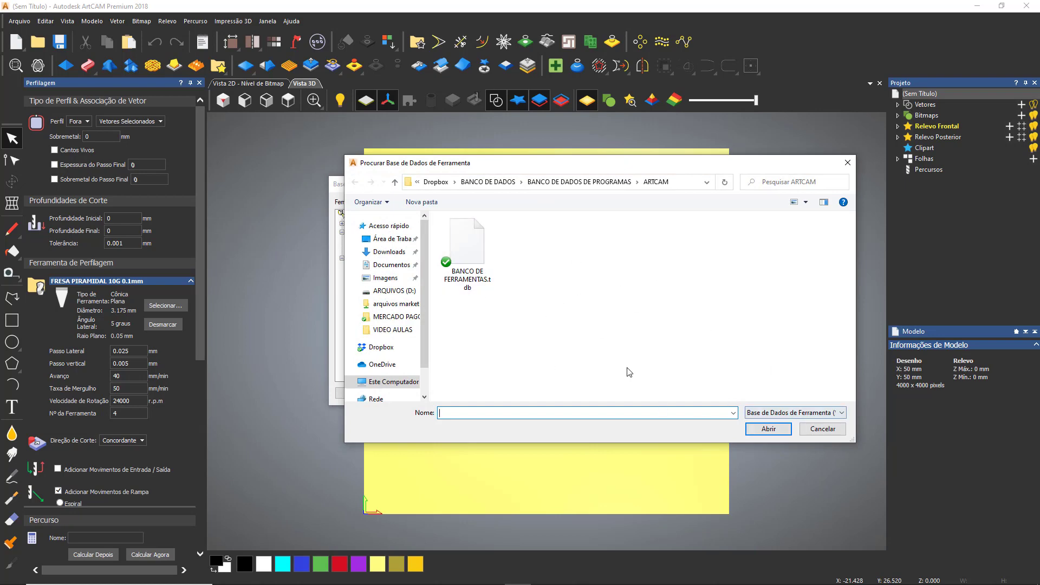
pyautogui.click(465, 262)
pyautogui.doubleClick(465, 261)
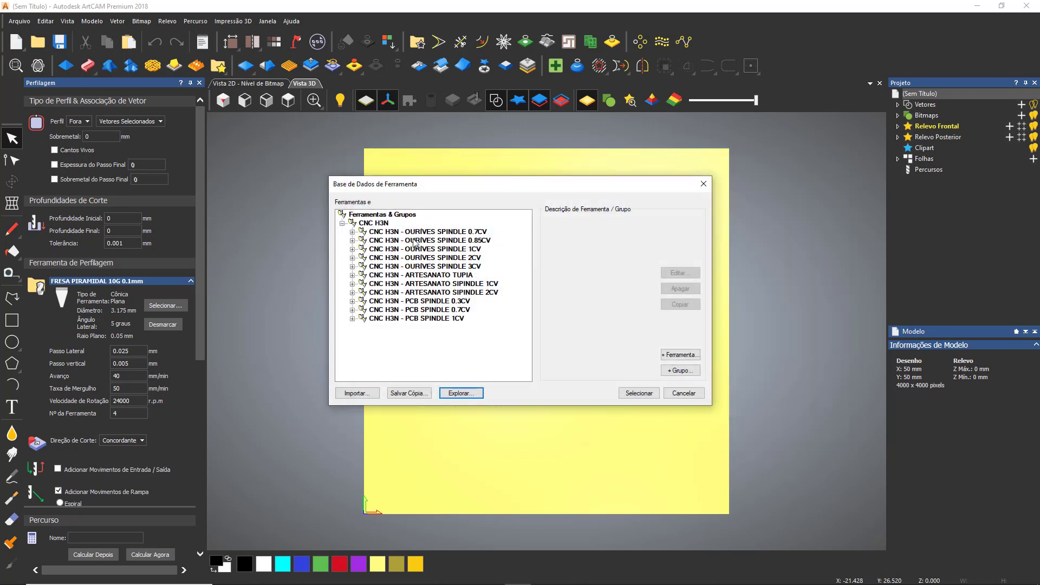
# Step: Examine the cutters in the OURÍVES SPINDLE 1CV and 3CV subgroups of the opened database, collapsing each after viewing
pyautogui.click(352, 249)
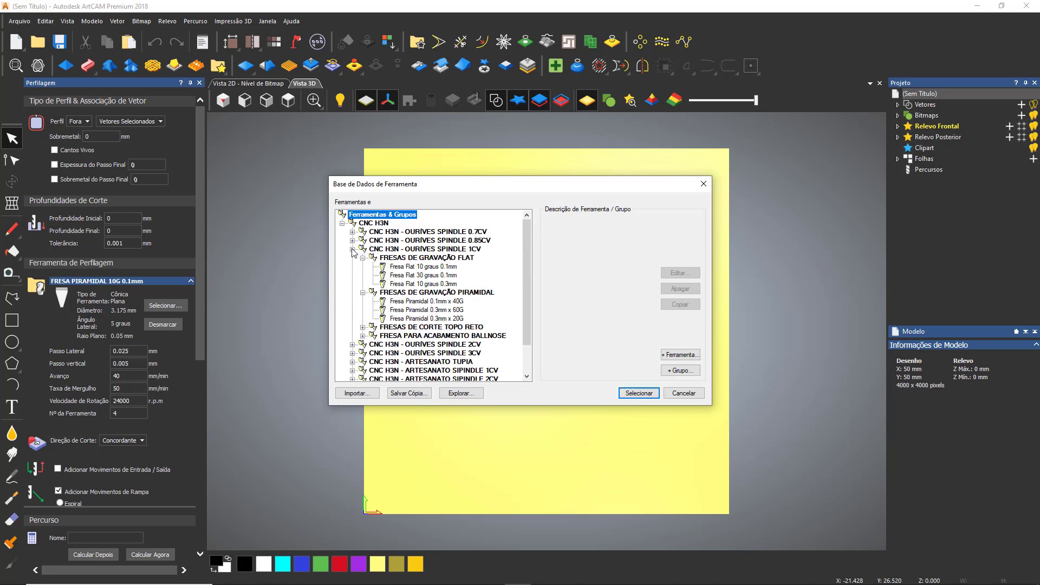
pyautogui.click(352, 249)
pyautogui.click(352, 265)
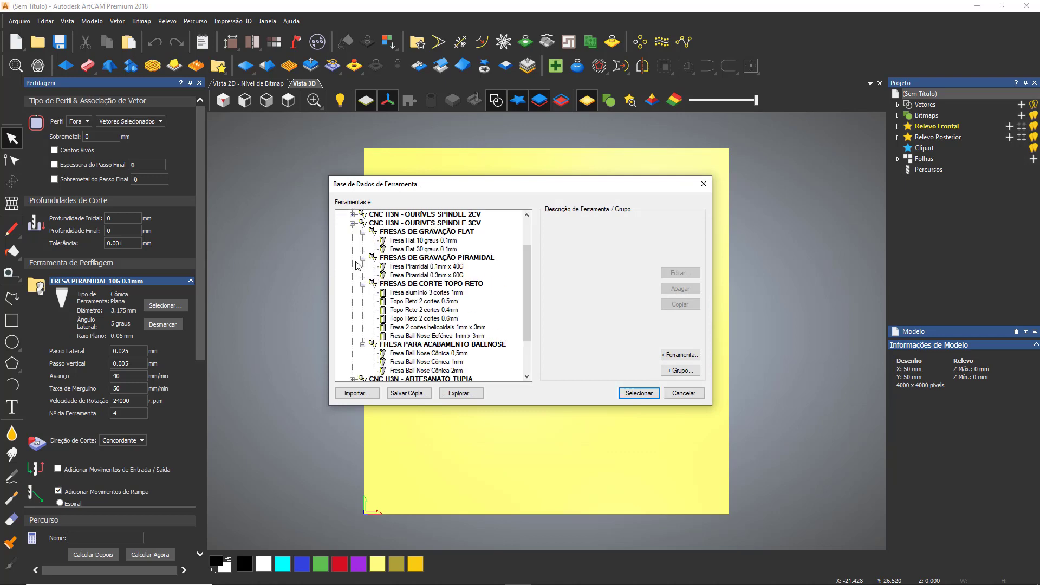
pyautogui.click(353, 223)
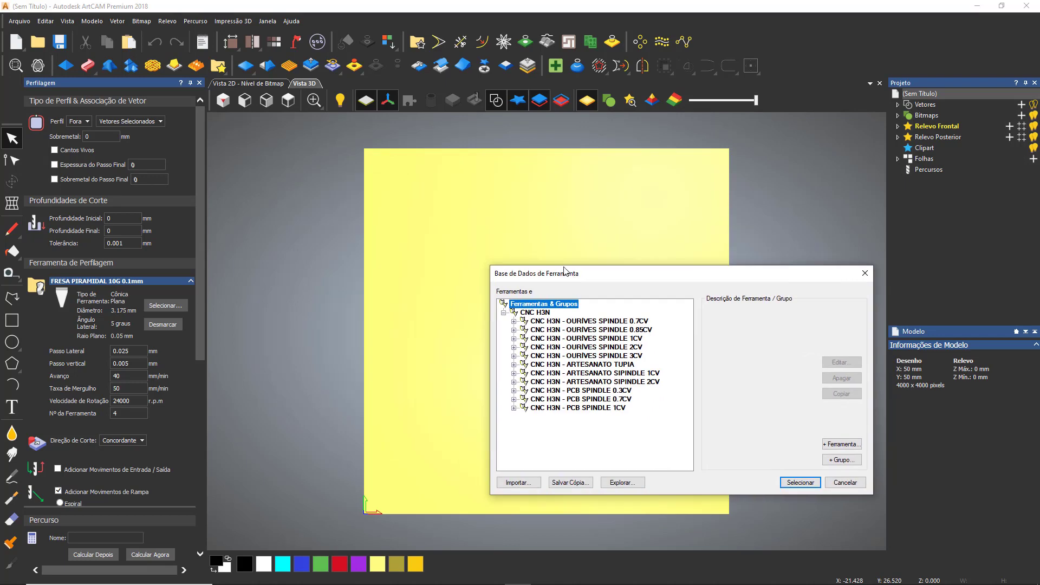
pyautogui.moveTo(409, 188); pyautogui.dragTo(476, 195)
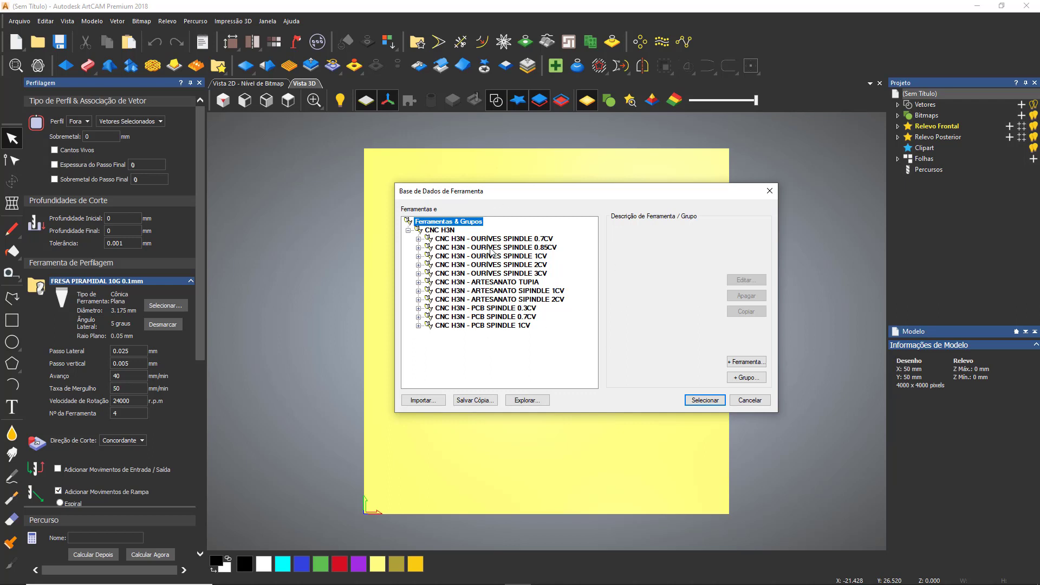
pyautogui.moveTo(565, 198); pyautogui.dragTo(524, 189)
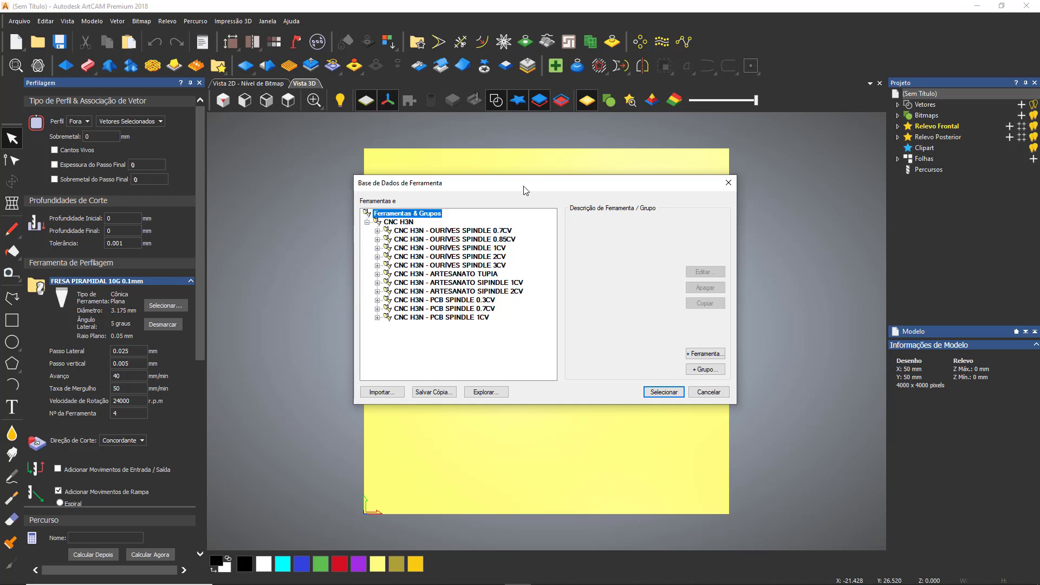